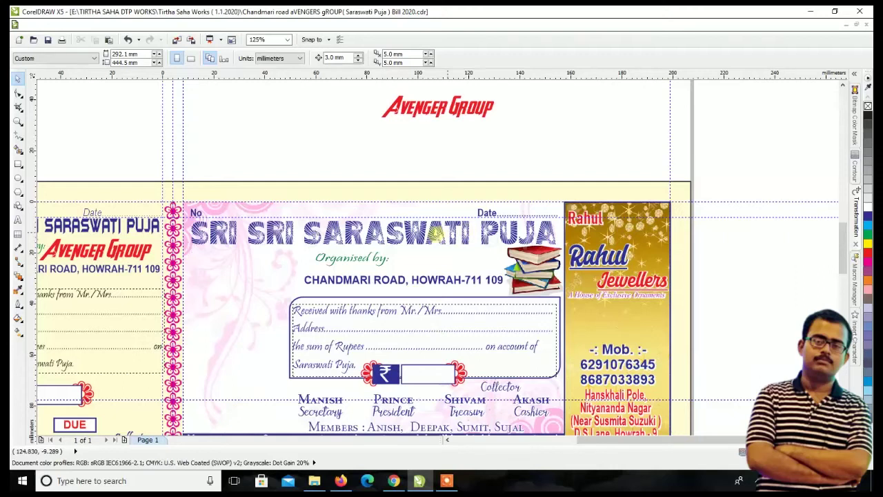
- Move the Avenger Group logo down beside 'Organised by' under the title
left_click(430, 230)
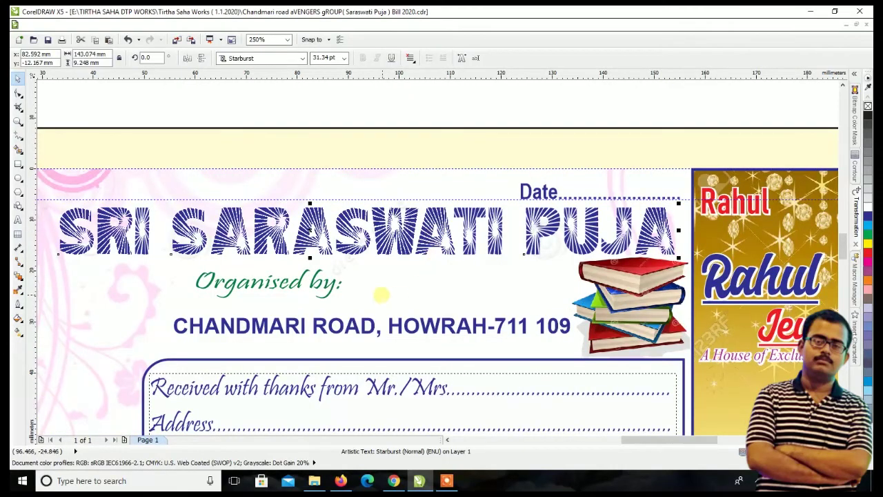
scroll(388, 276, "down", 4)
left_click(391, 200)
left_click_drag(391, 200, 400, 274)
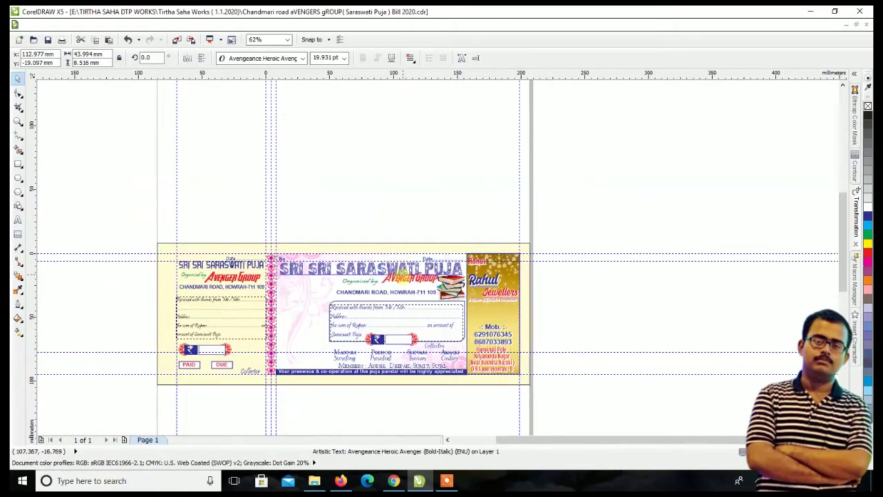
- Replace the Avenger Group wording with OFFICIAL CHILDREN CLUB
scroll(400, 278, "up", 3)
scroll(400, 277, "up", 1)
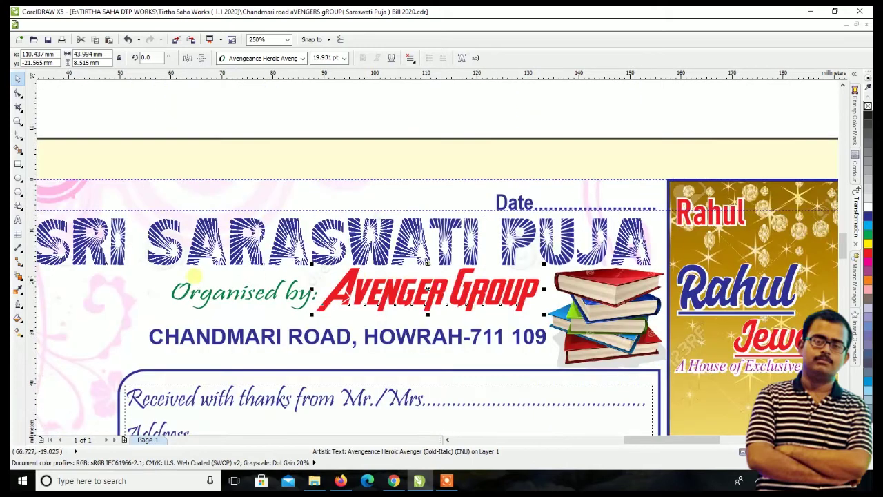
left_click(19, 220)
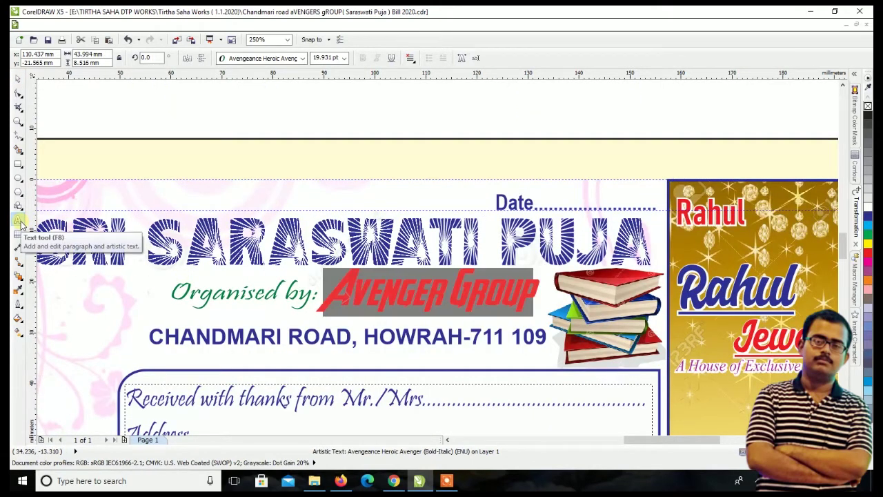
type("D")
type("FFI")
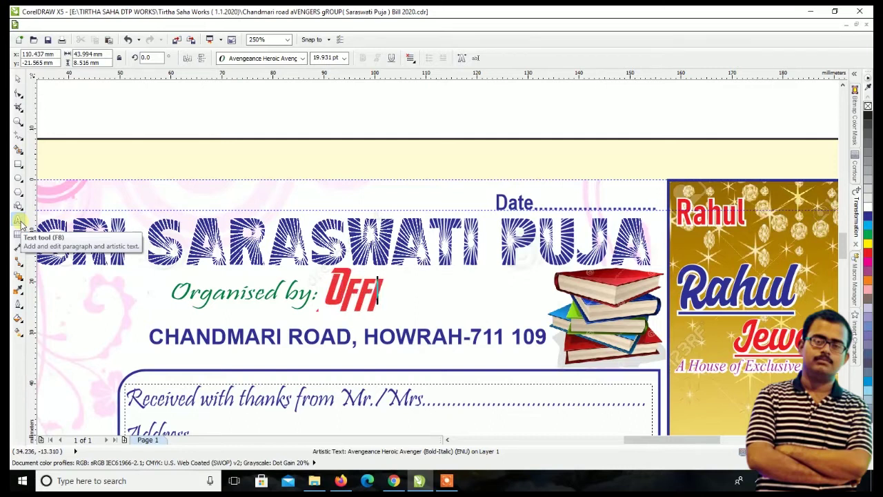
type("CIAL")
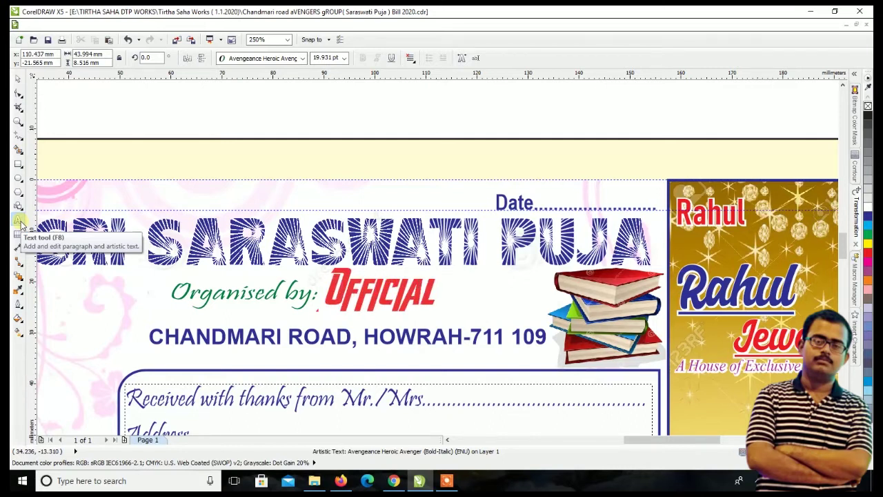
type(" CHILDR")
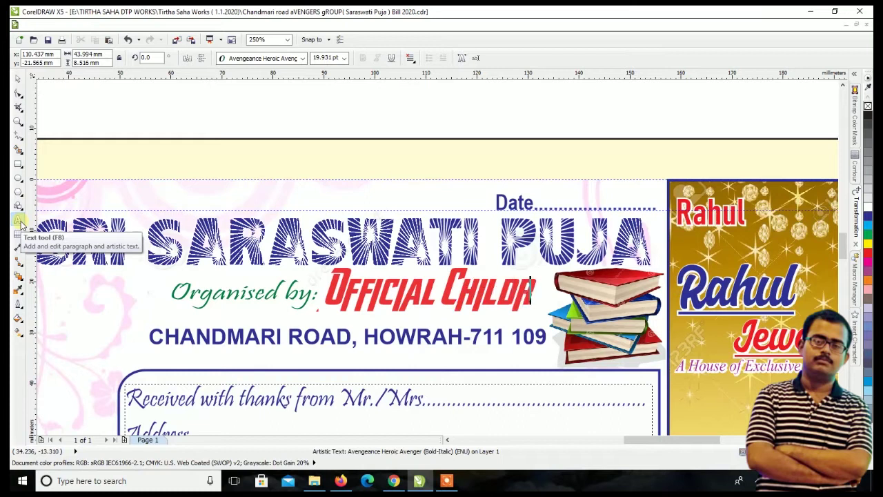
type("EN CLUB")
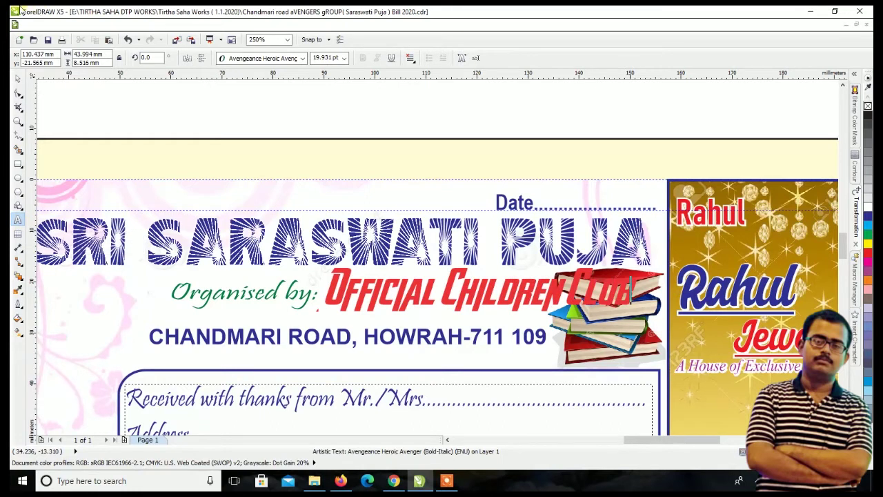
left_click(18, 78)
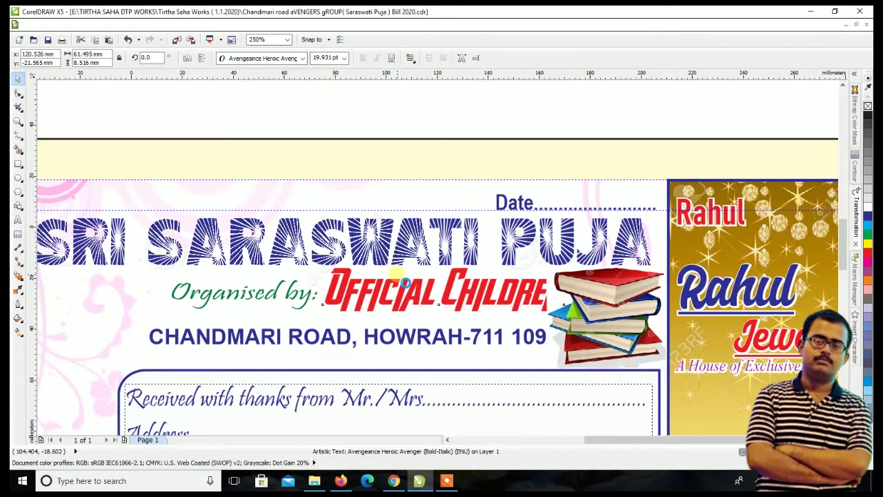
- Move the Official Children Club heading up above the ticket
scroll(399, 276, "down", 2)
left_click_drag(438, 284, 465, 199)
left_click(364, 158)
- Import the background-removed Saraswati statue PNG from Downloads onto the page
right_click(355, 150)
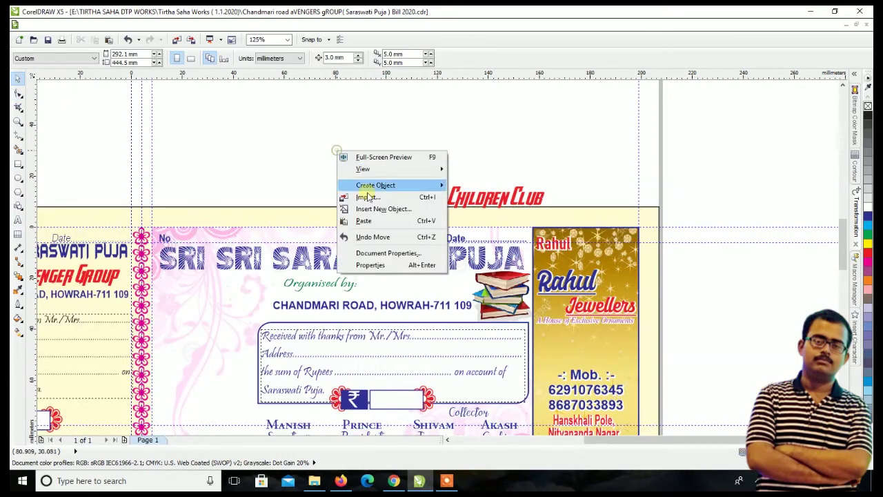
left_click(367, 196)
left_click(445, 273)
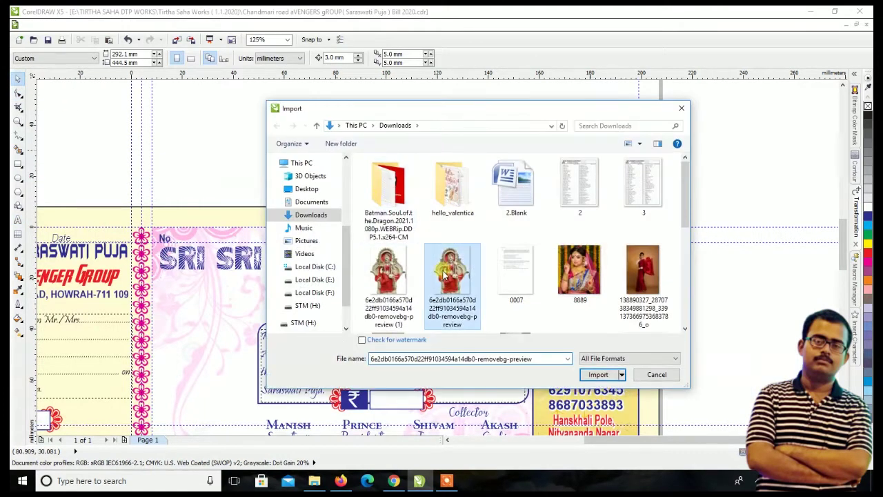
left_click(597, 374)
left_click(261, 174)
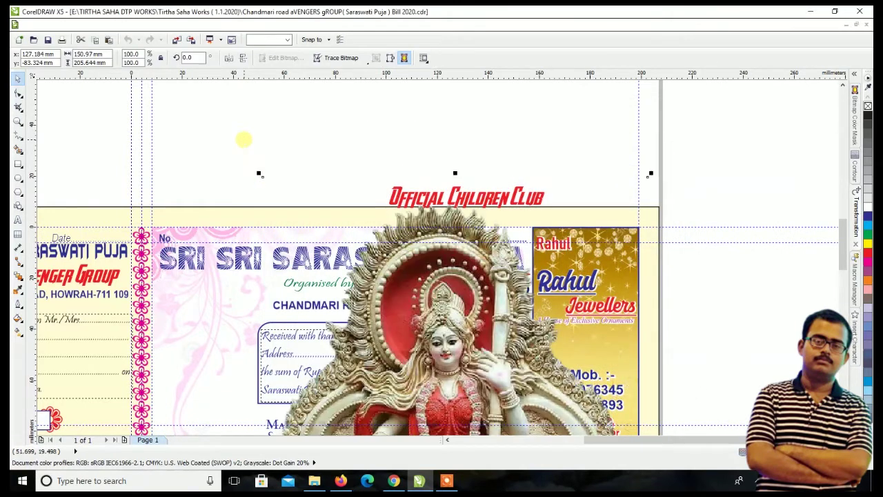
- Move the imported statue image to the right, clear of the bill
scroll(244, 139, "down", 2)
left_click_drag(335, 254, 631, 177)
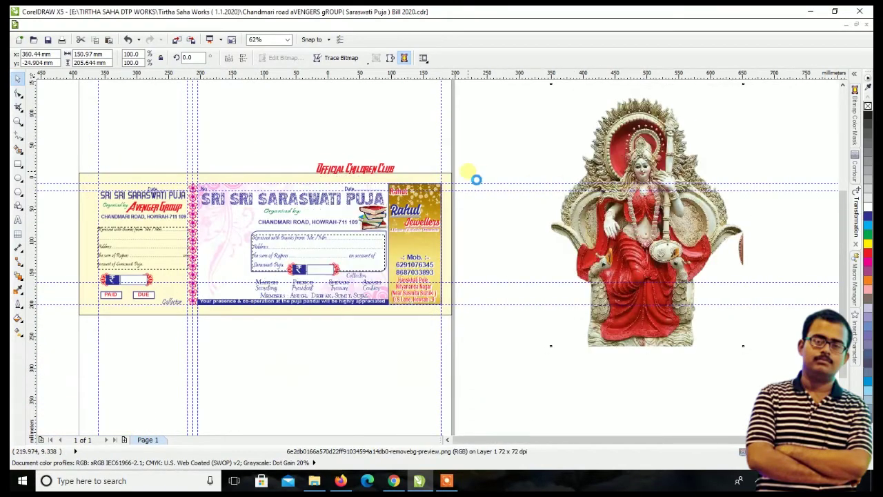
scroll(473, 177, "down", 3)
scroll(526, 168, "up", 3)
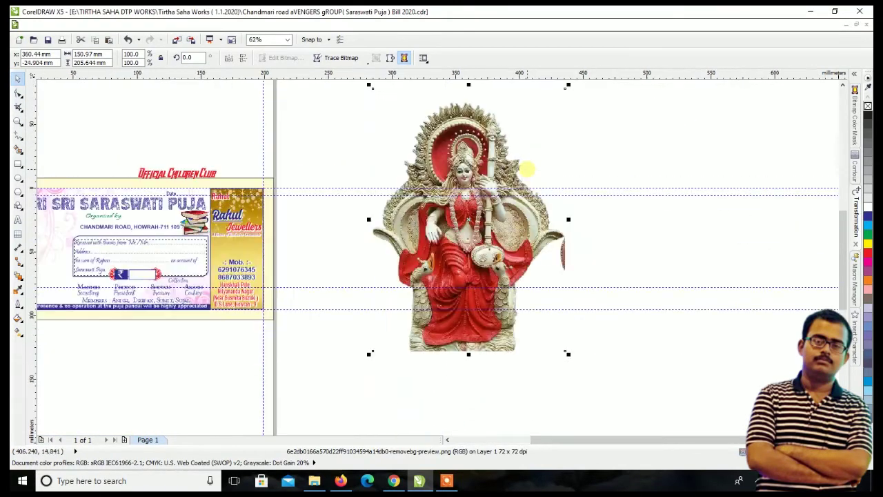
left_click(19, 92)
scroll(428, 162, "down", 1)
scroll(428, 131, "up", 1)
scroll(309, 100, "up", 1)
- Crop empty space off the statue image's top and pull its right edge slightly in
mouse_move(307, 102)
left_mouse_down()
mouse_move(703, 185)
mouse_move(720, 209)
left_mouse_up()
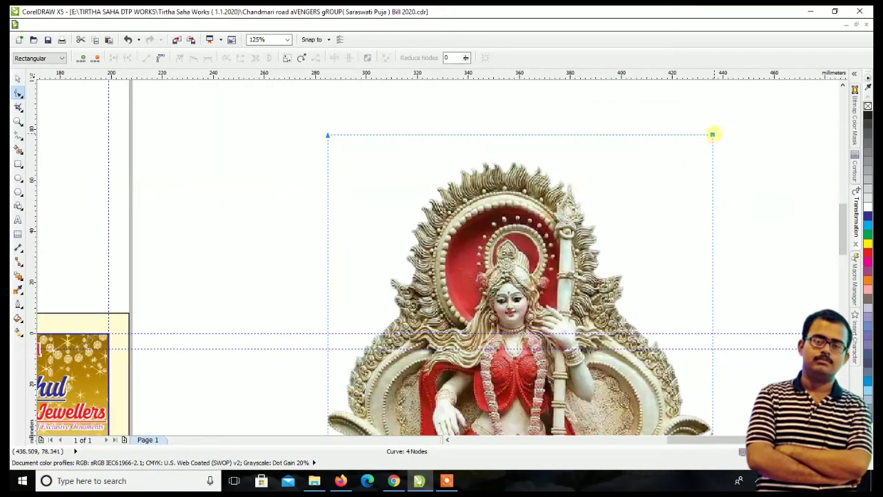
left_click_drag(713, 133, 713, 156)
scroll(565, 160, "down", 1)
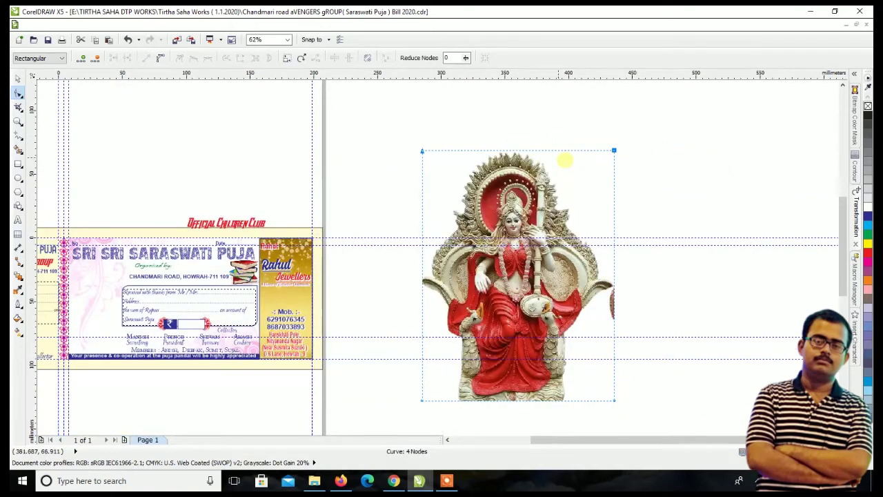
left_click_drag(645, 124, 576, 425)
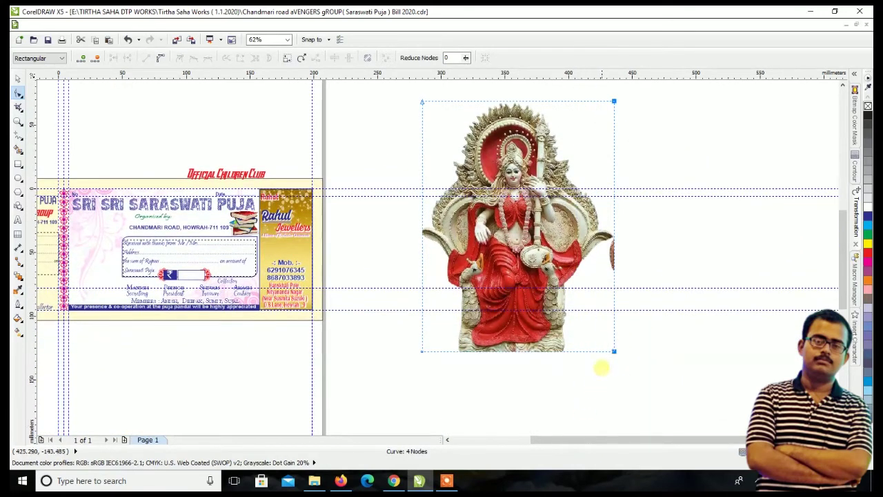
scroll(618, 312, "up", 1)
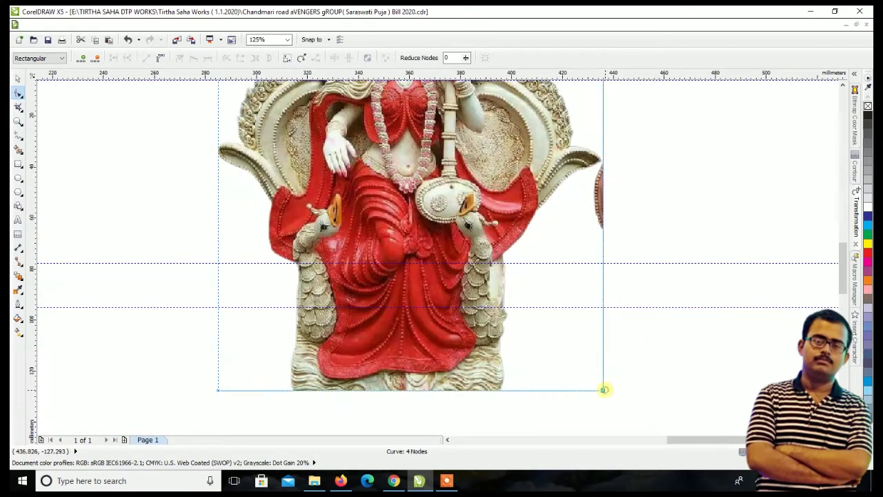
left_click_drag(603, 389, 599, 390)
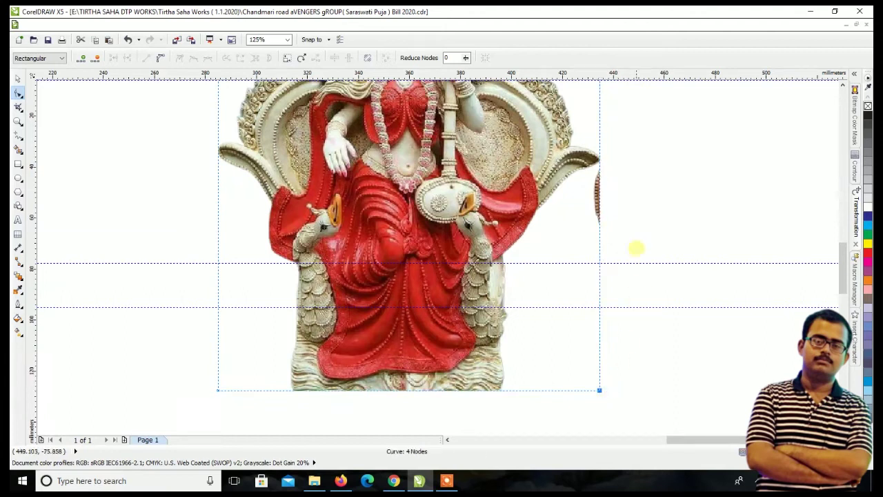
- Add a node on the right edge and pull it inward to cut the stray fragment
double_click(600, 148)
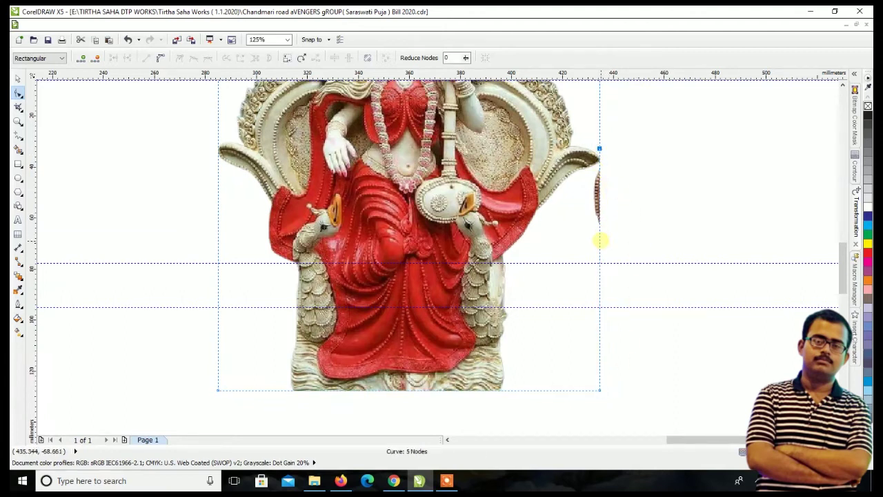
left_click(599, 240)
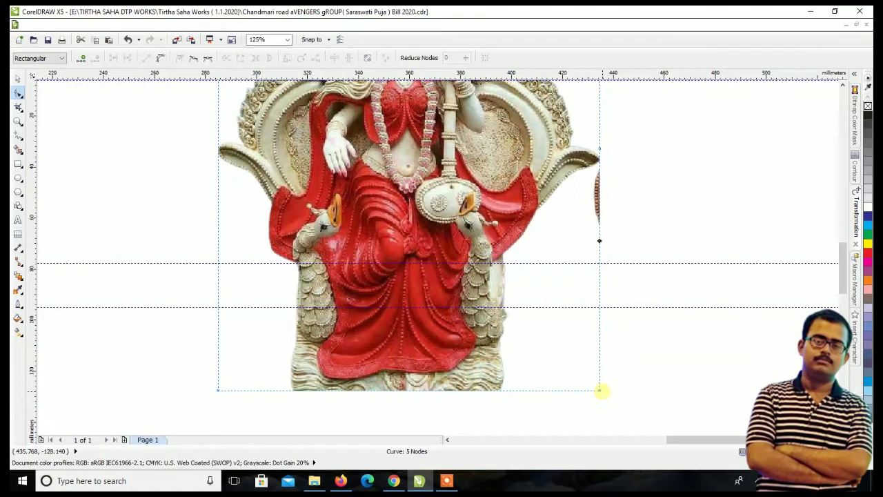
left_click_drag(599, 240, 578, 237)
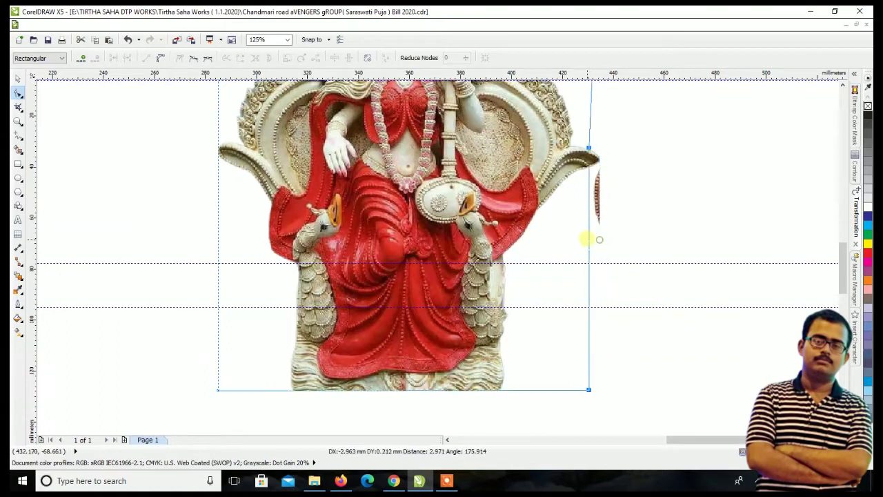
key("ctrl+z")
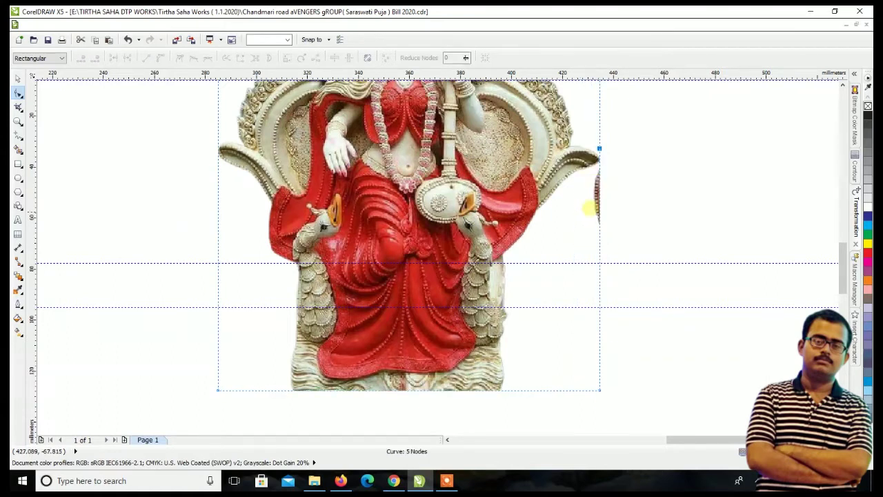
left_click(599, 160)
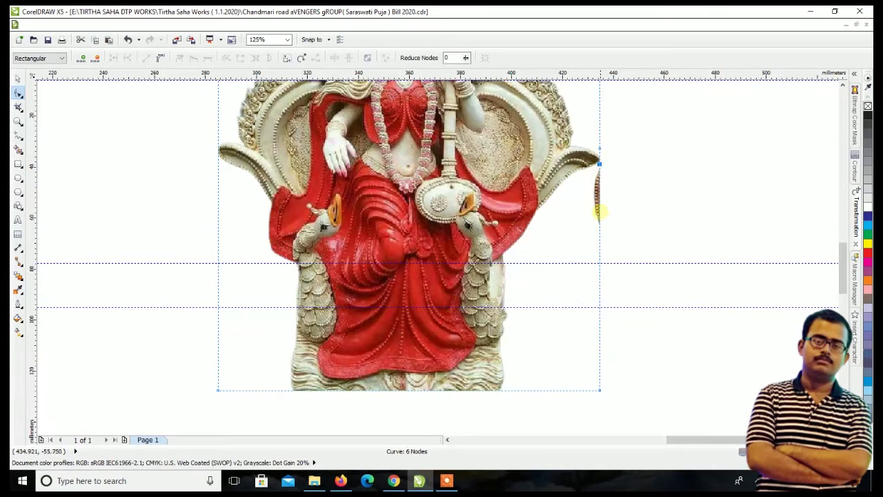
double_click(599, 222)
left_click_drag(600, 222, 547, 213)
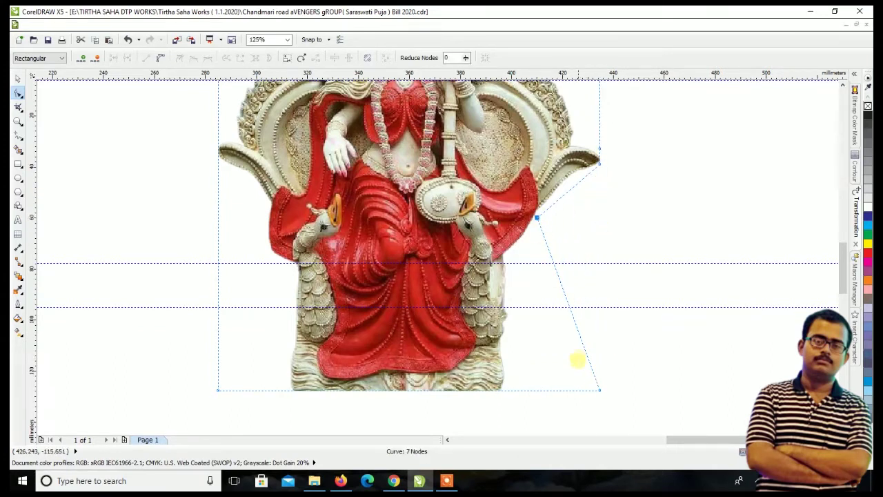
mouse_move(546, 213)
left_mouse_down()
mouse_move(546, 389)
mouse_move(524, 386)
left_mouse_up()
key("ctrl+z")
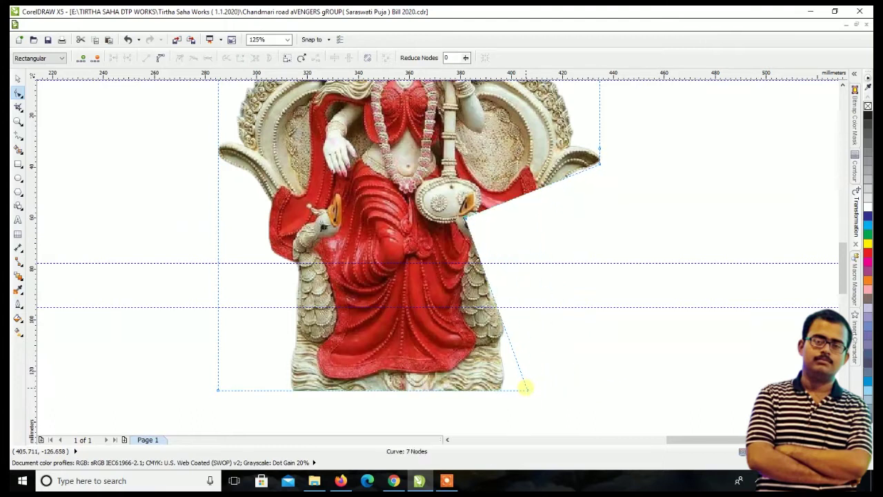
- Slant the lower-right corner inward, finishing an 8-node crop outline beside the seat
double_click(547, 249)
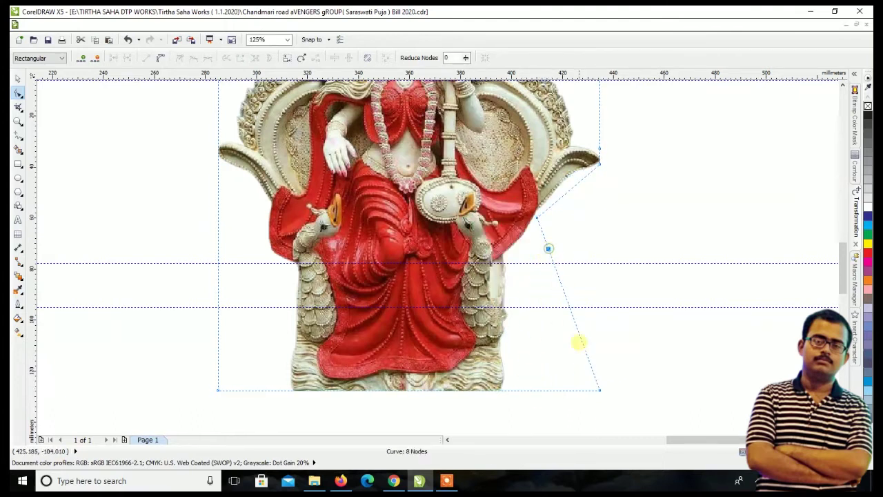
left_click_drag(598, 389, 515, 389)
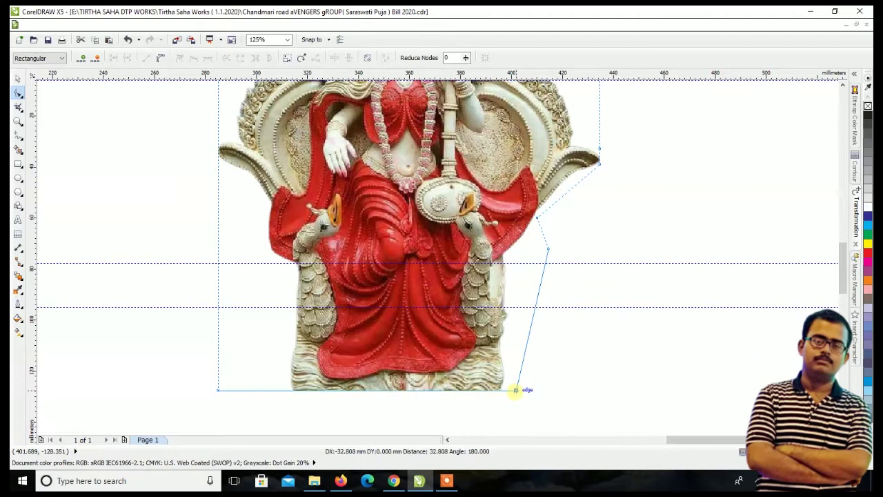
scroll(515, 390, "down", 2)
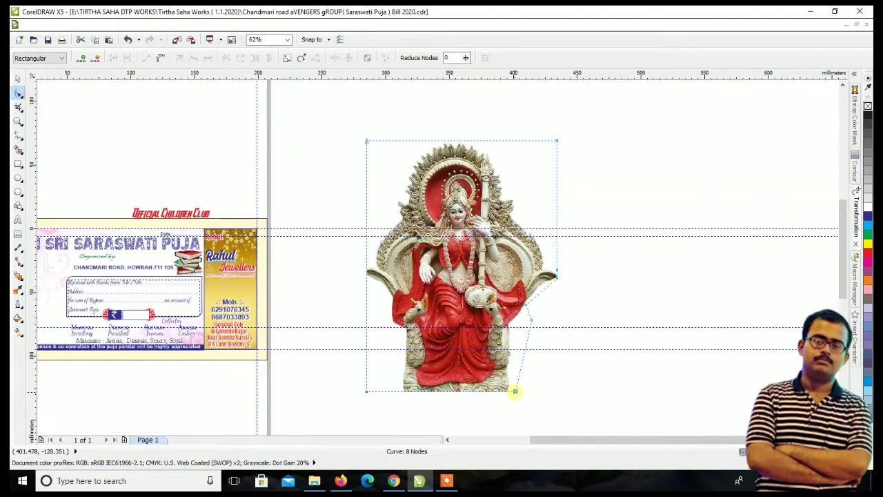
left_click(18, 78)
left_click(136, 24)
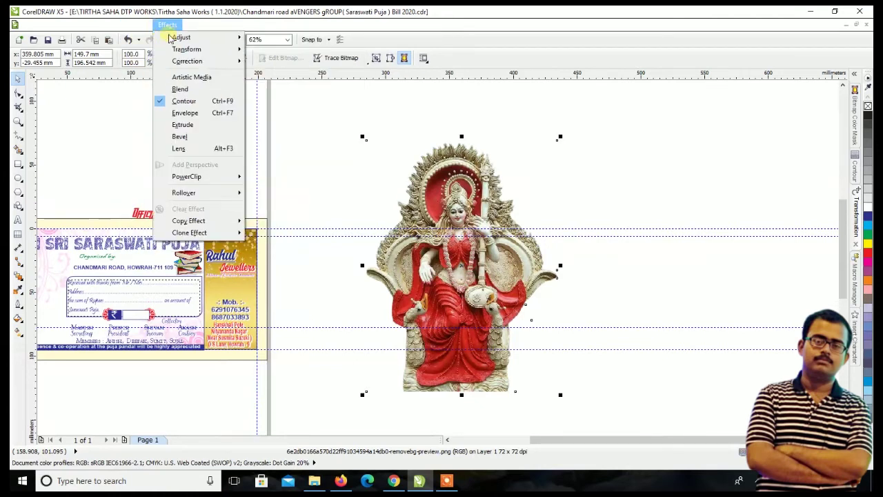
- Apply a Tone Curve raising RGB input 112 to 154 on the Saraswati image
mouse_move(181, 37)
left_click(276, 73)
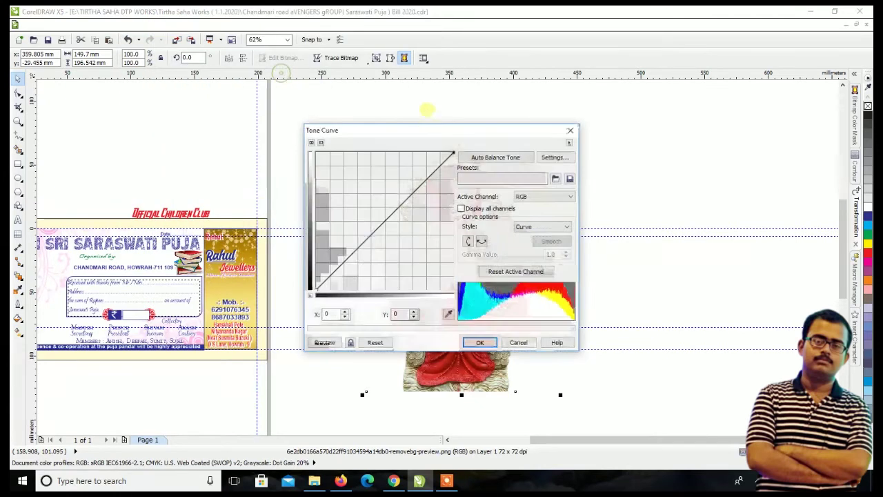
left_click_drag(432, 131, 703, 135)
left_click_drag(646, 233, 646, 210)
left_click(593, 347)
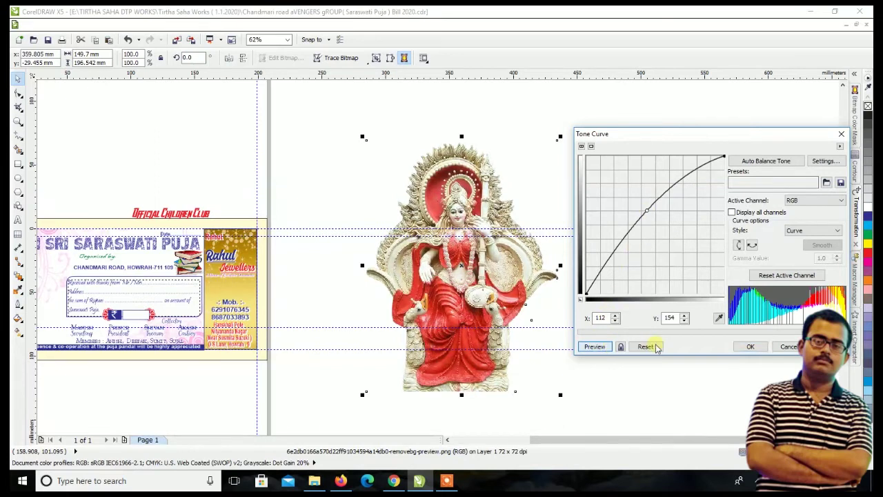
left_click(745, 347)
scroll(511, 252, "down", 2)
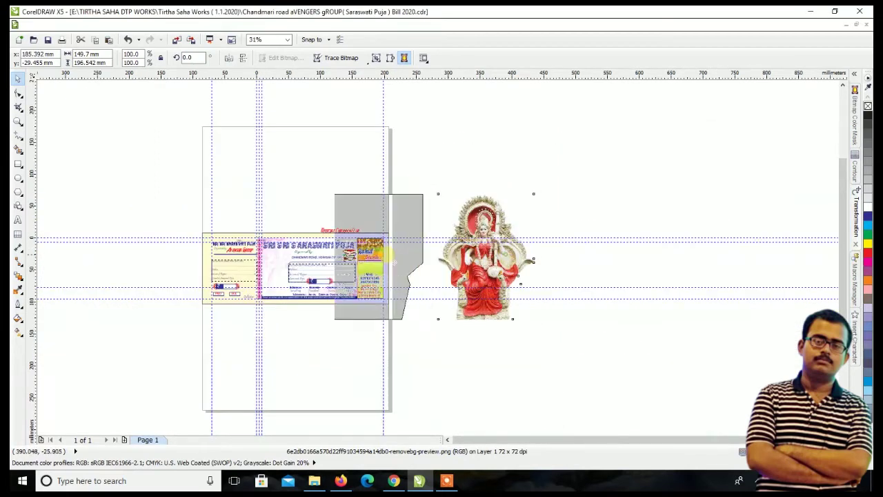
- Centre the Saraswati image, scale it to about 34% and place it at the receipt's left
key("p")
scroll(311, 267, "up", 2)
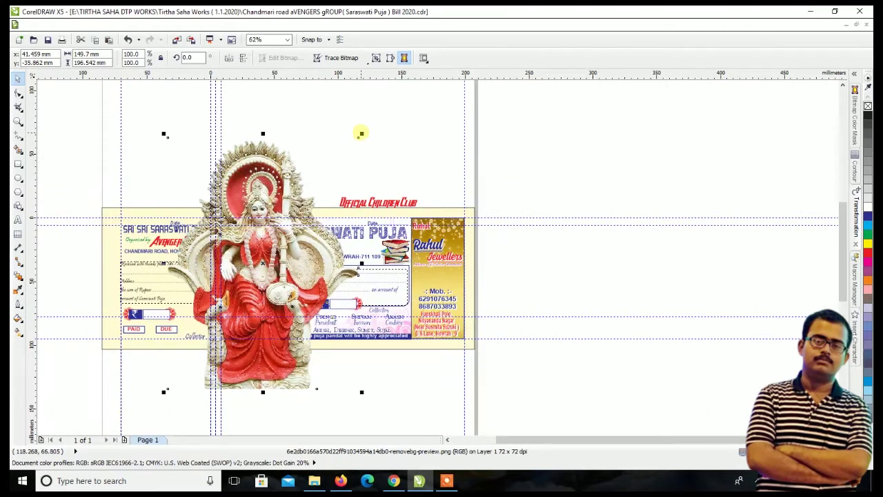
left_click_drag(316, 137, 306, 203)
scroll(276, 269, "up", 2)
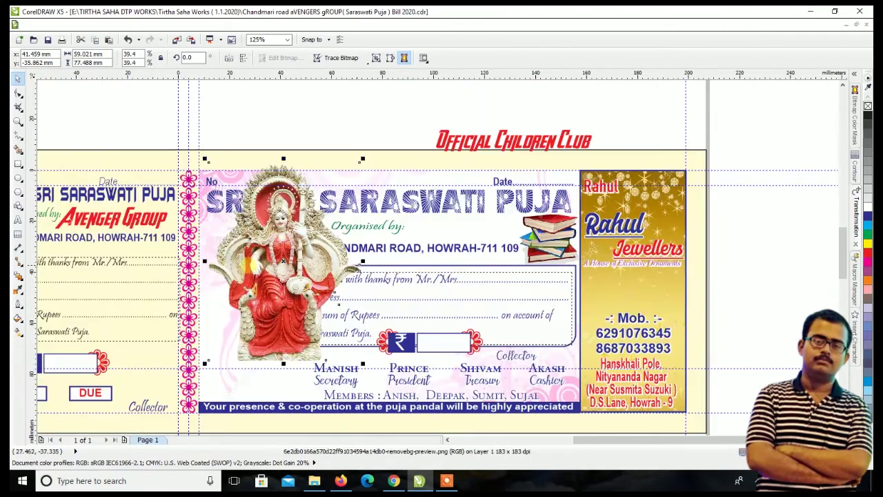
left_click_drag(253, 263, 314, 252)
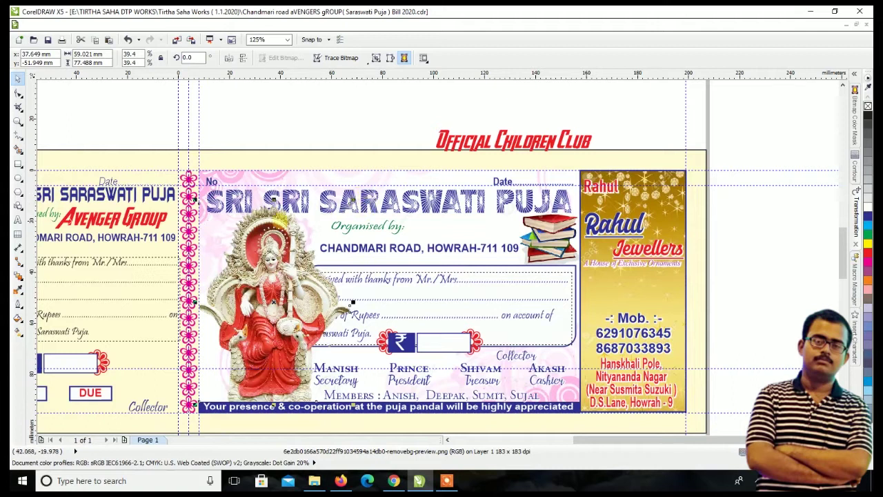
left_click_drag(198, 203, 215, 225)
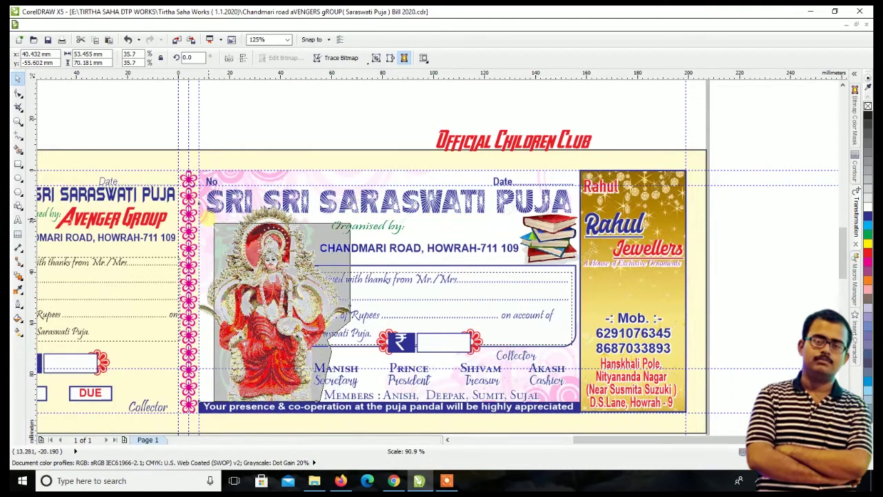
left_click_drag(352, 315, 333, 314)
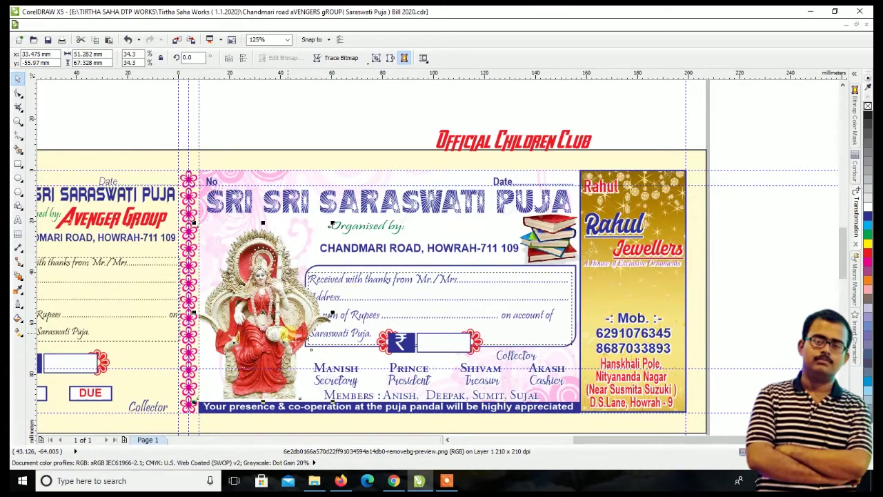
- Shift 'Organised by:' left and place Official Children Club right after it
scroll(287, 332, "up", 2)
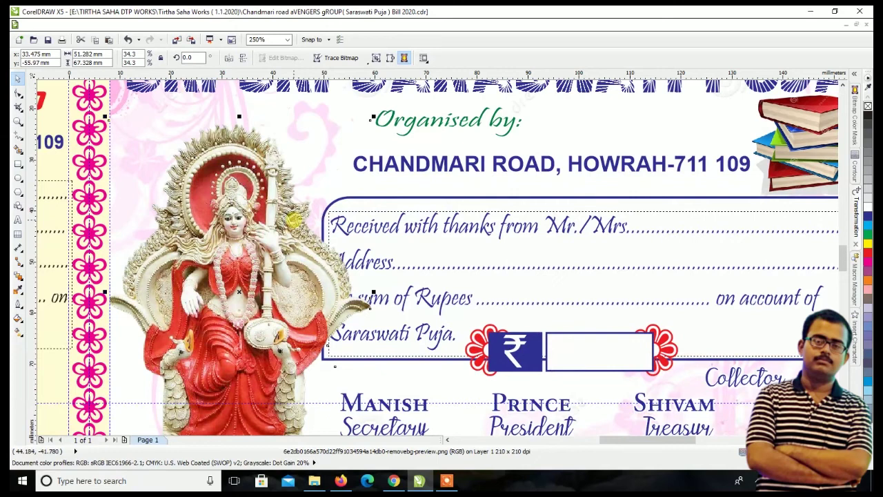
scroll(296, 221, "down", 3)
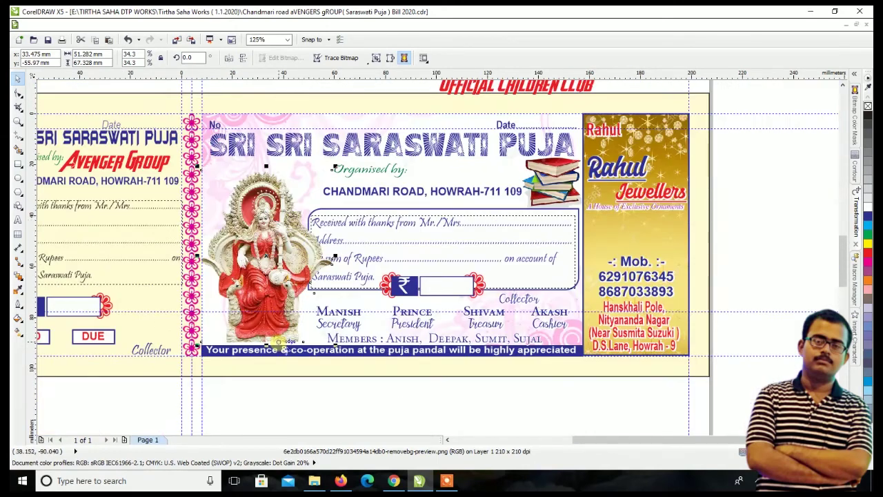
scroll(261, 338, "up", 2)
scroll(260, 338, "up", 4)
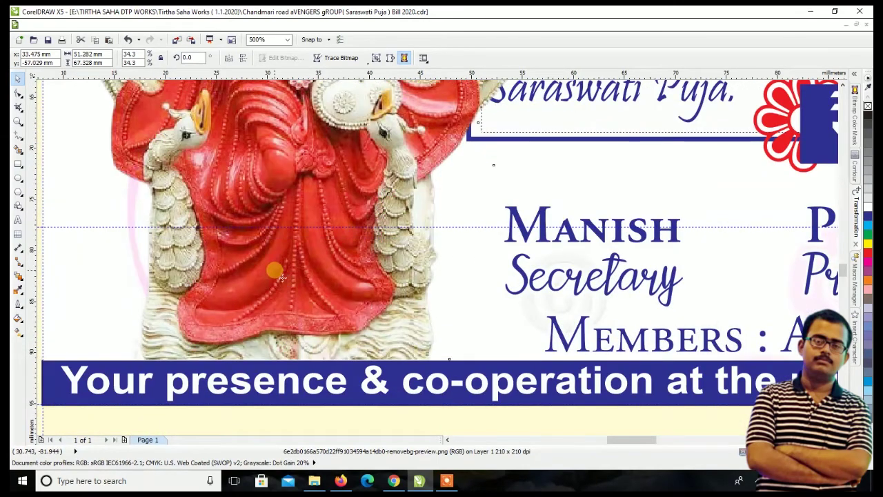
scroll(275, 271, "down", 4)
scroll(386, 119, "up", 2)
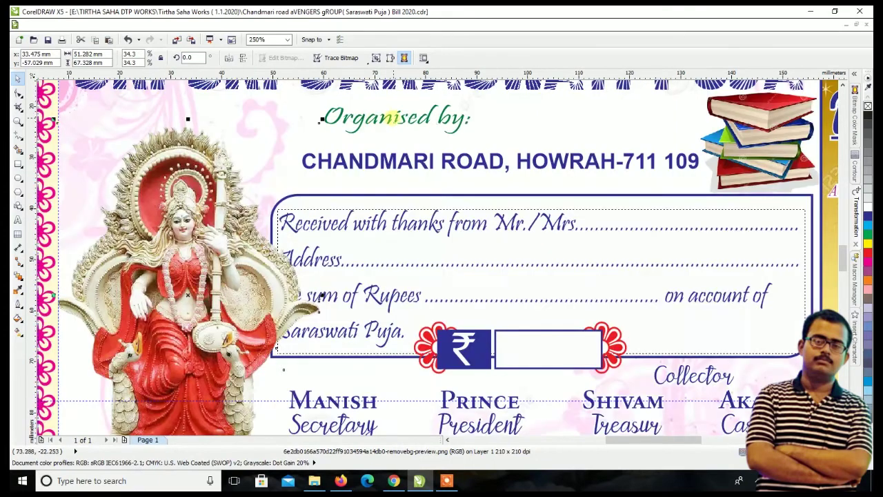
left_click(400, 120)
left_click_drag(403, 119, 324, 125)
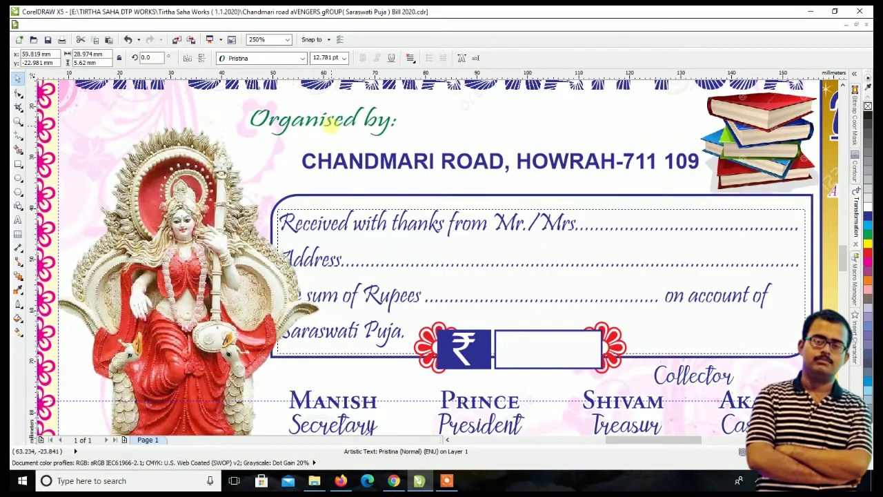
scroll(332, 138, "down", 2)
scroll(332, 138, "down", 2)
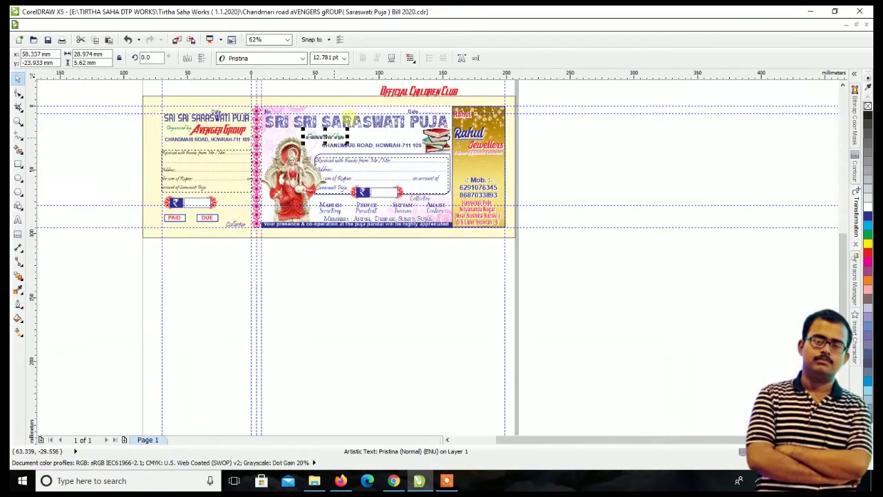
left_click(390, 92)
left_click_drag(390, 95, 353, 137)
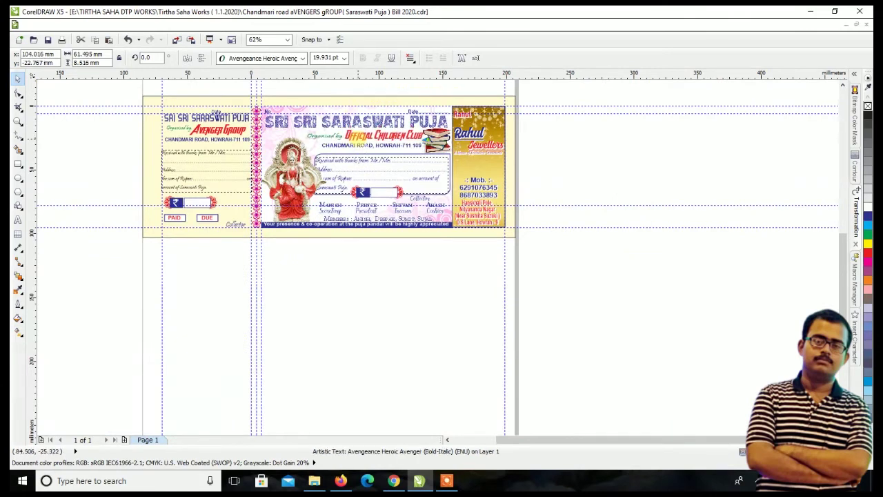
- Set the OFFICIAL CHILDREN CLUB text in the Catamaran font
scroll(353, 137, "up", 4)
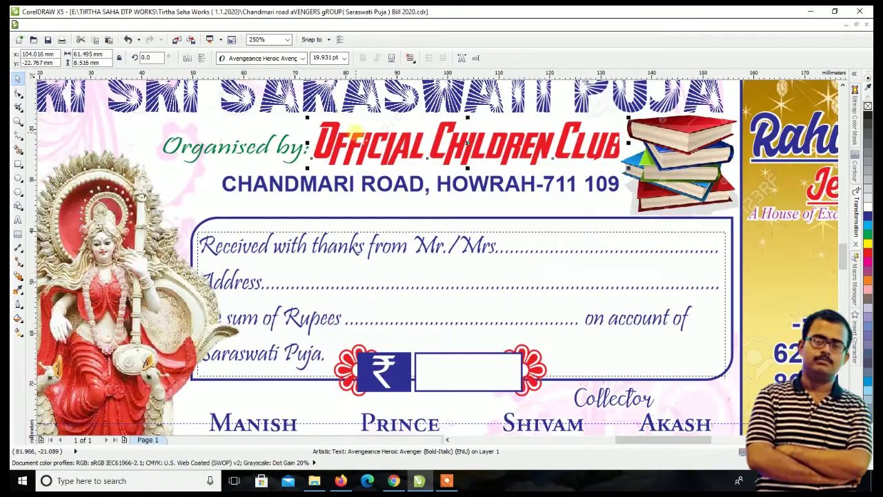
left_click(304, 58)
type("A")
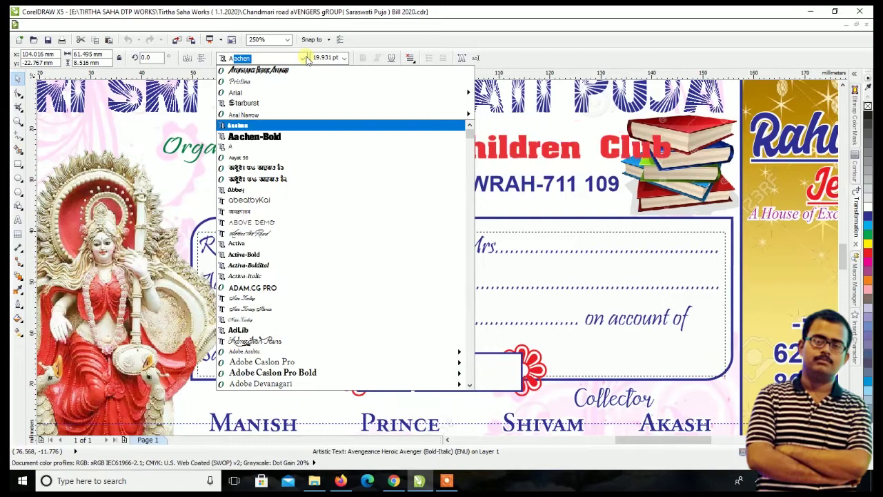
type("b")
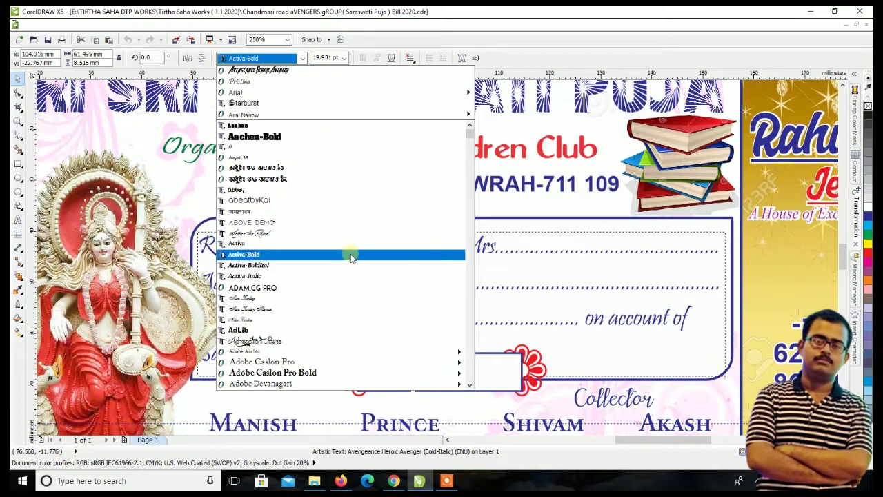
scroll(325, 352, "down", 1)
scroll(324, 352, "down", 3)
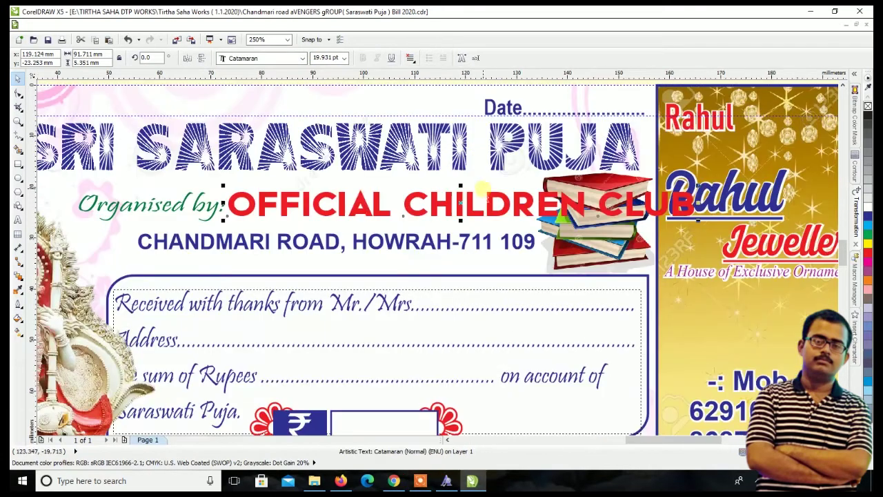
scroll(217, 207, "down", 3)
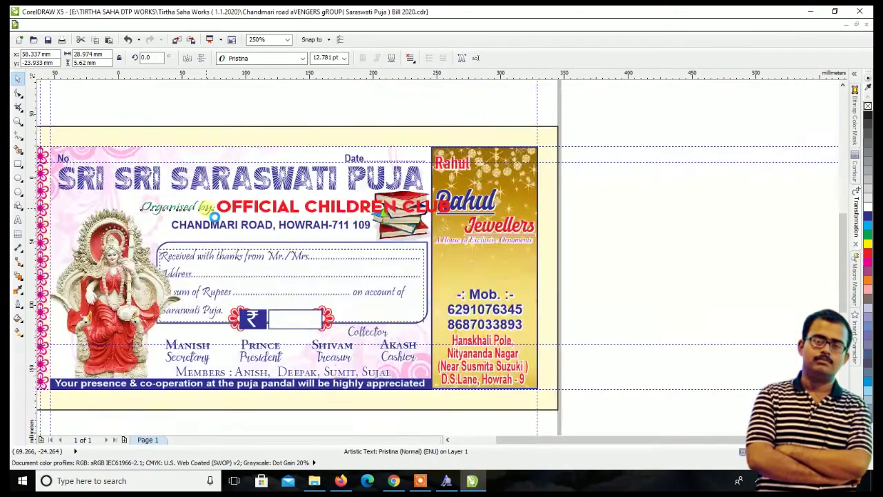
scroll(218, 207, "down", 2)
scroll(256, 197, "up", 5)
left_click_drag(248, 201, 226, 199)
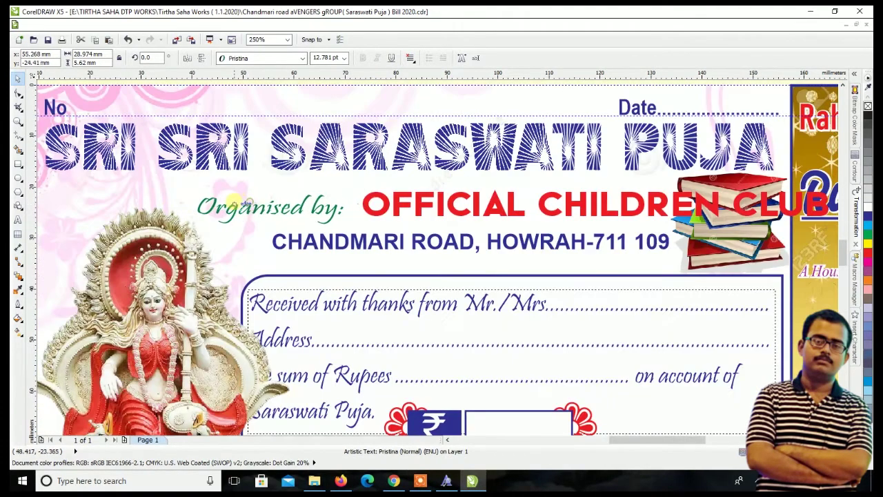
- Apply the Arbalest font to the 'Organised by:' text
left_click(302, 58)
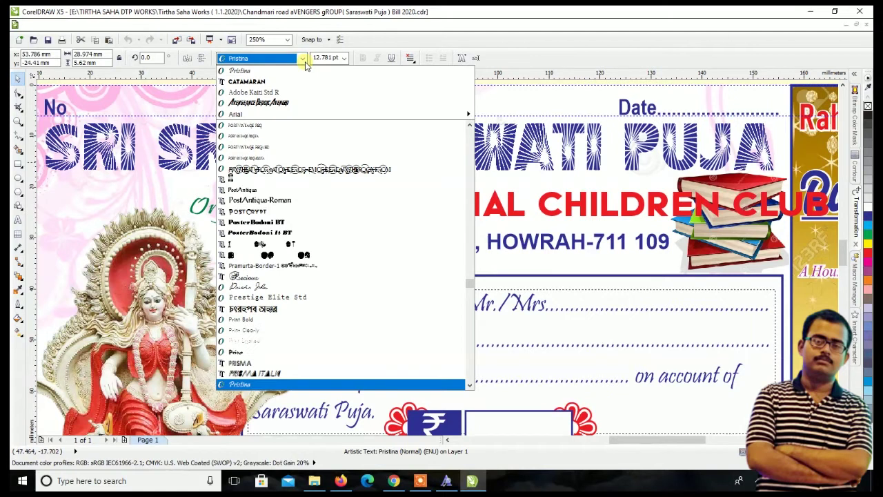
type("Ab")
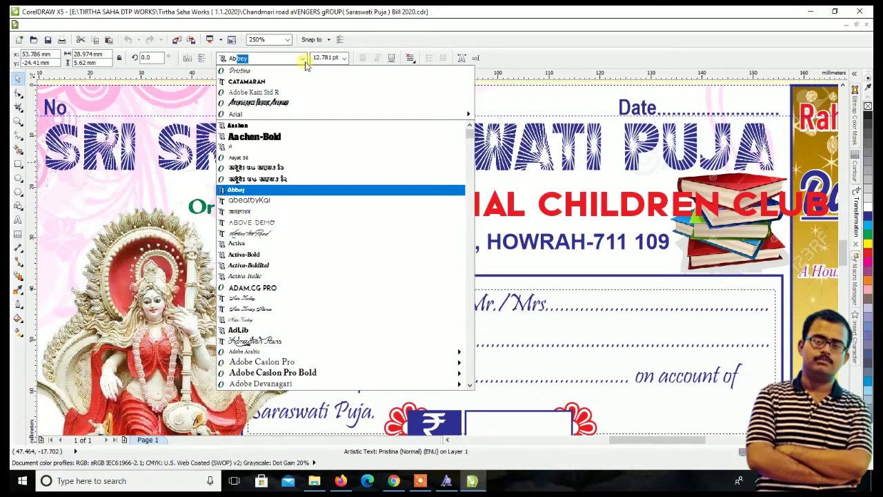
key("BackSpace")
key("BackSpace")
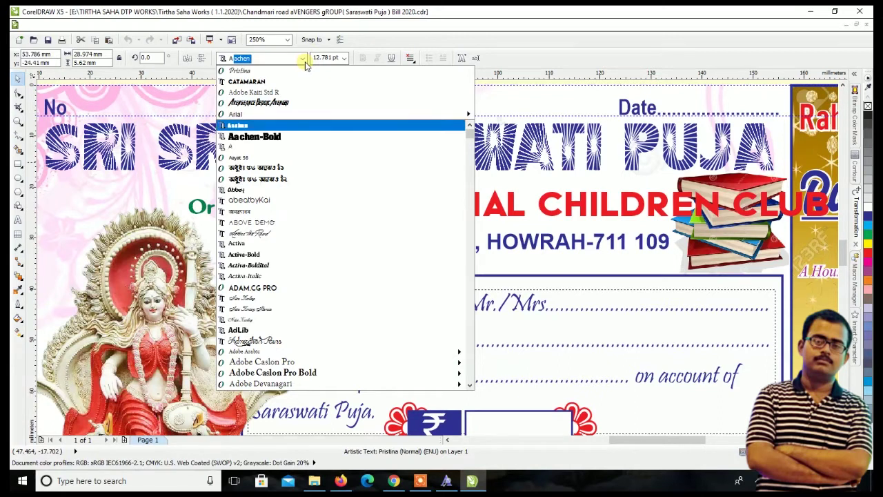
type("ra")
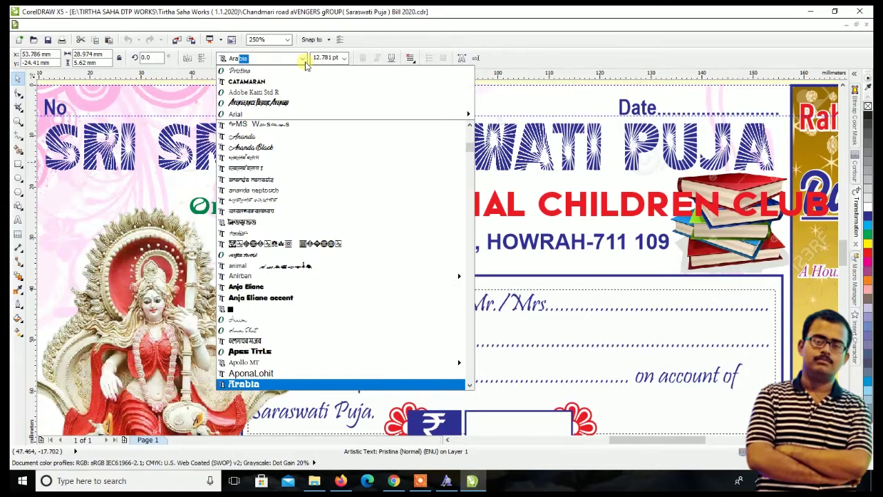
key("Escape")
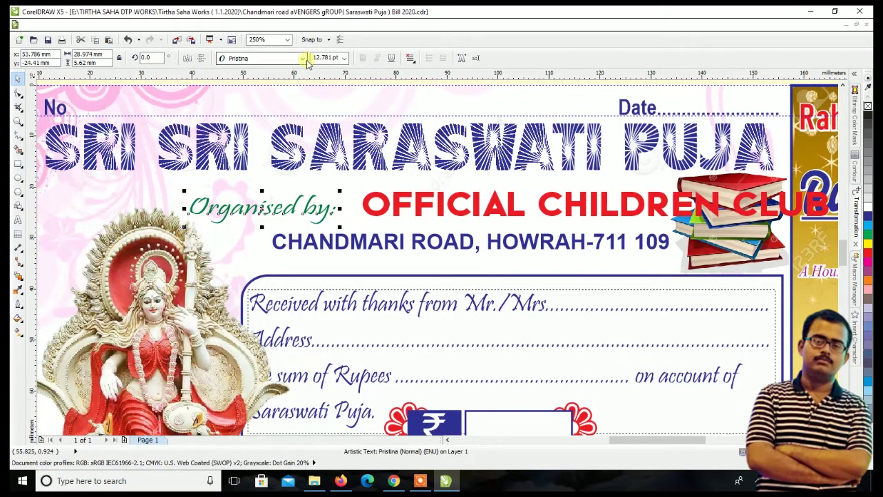
left_click(304, 59)
type("Ar")
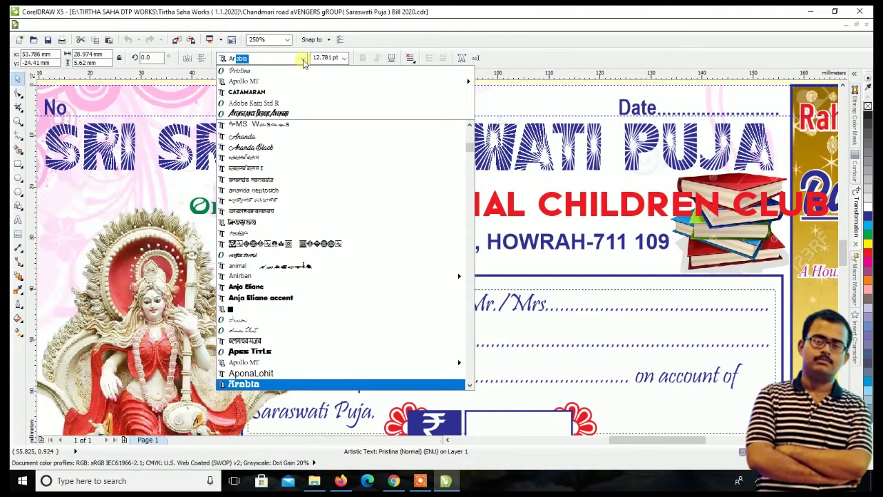
type("balest")
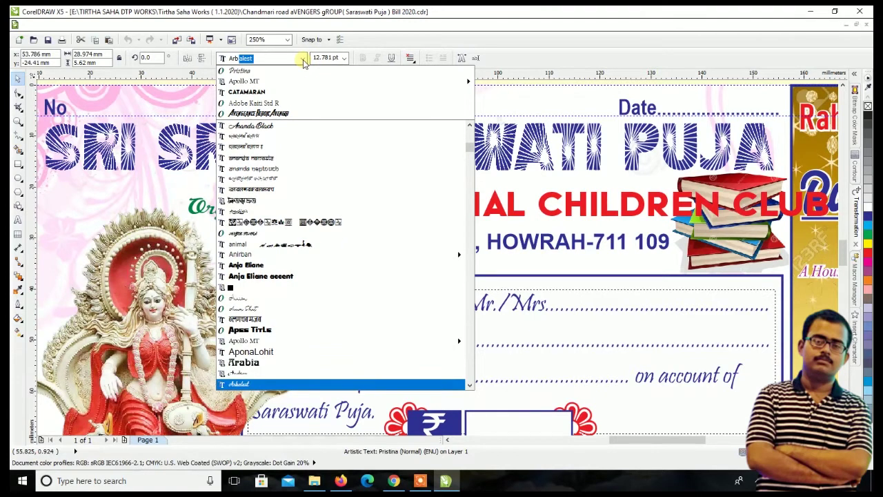
key("Return")
- Set the 'Organised by:' text to 15 pt
scroll(243, 159, "up", 2)
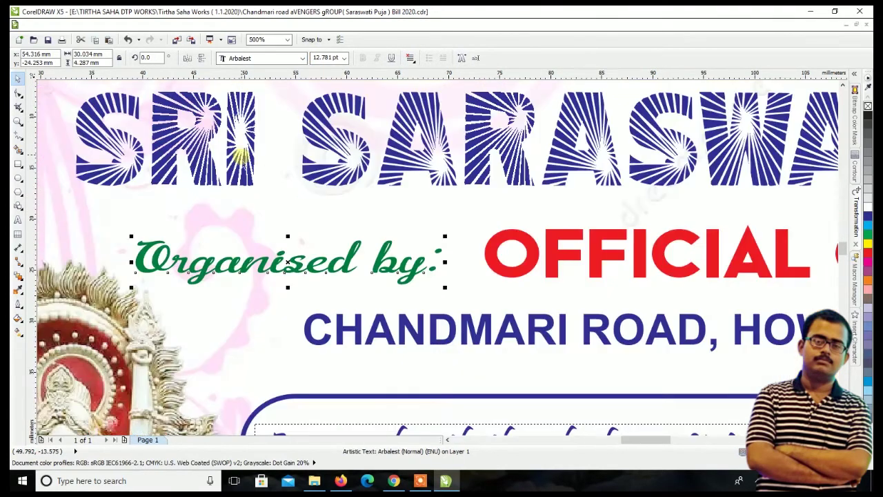
left_click(18, 221)
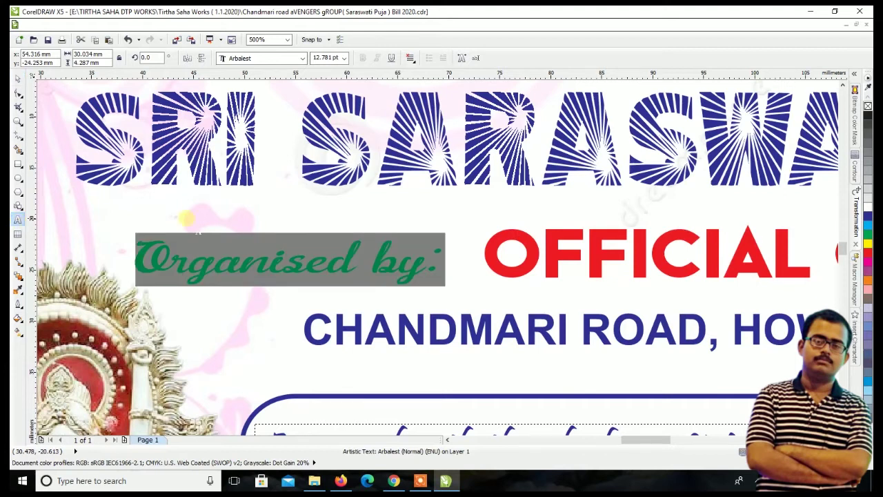
key("Delete")
left_click(150, 242)
key("ctrl+z")
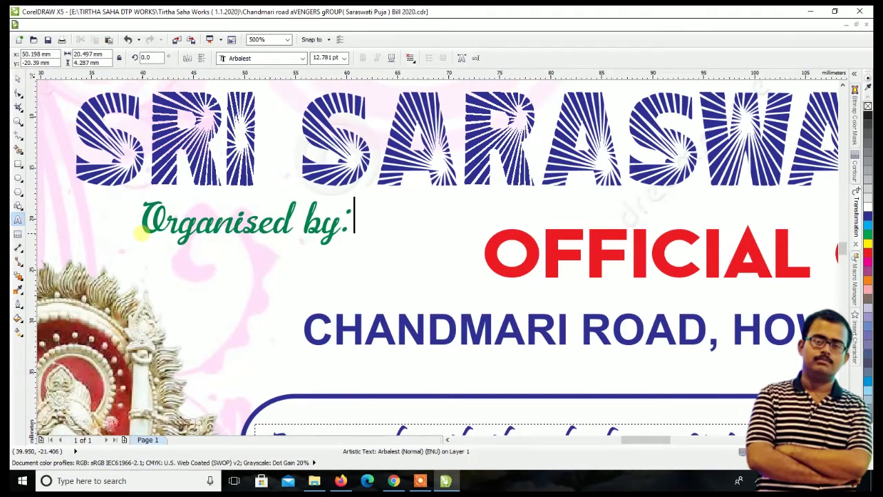
left_click(18, 78)
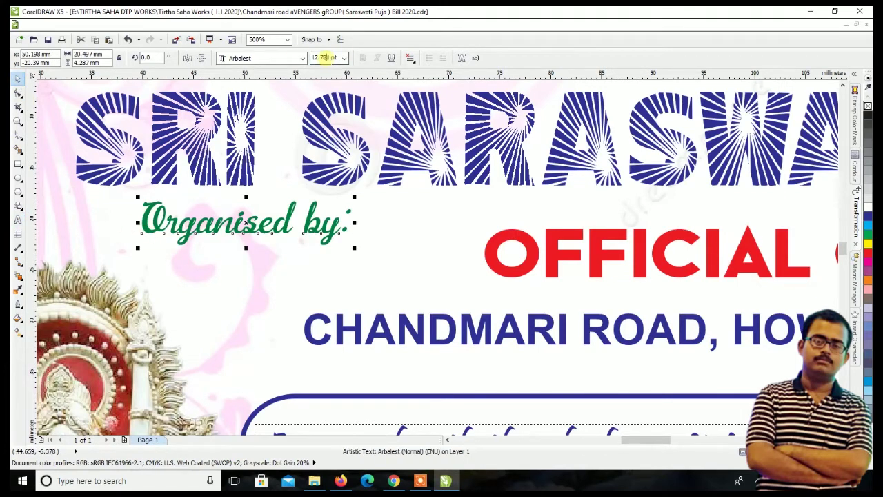
left_click(328, 58)
type("15")
key("Return")
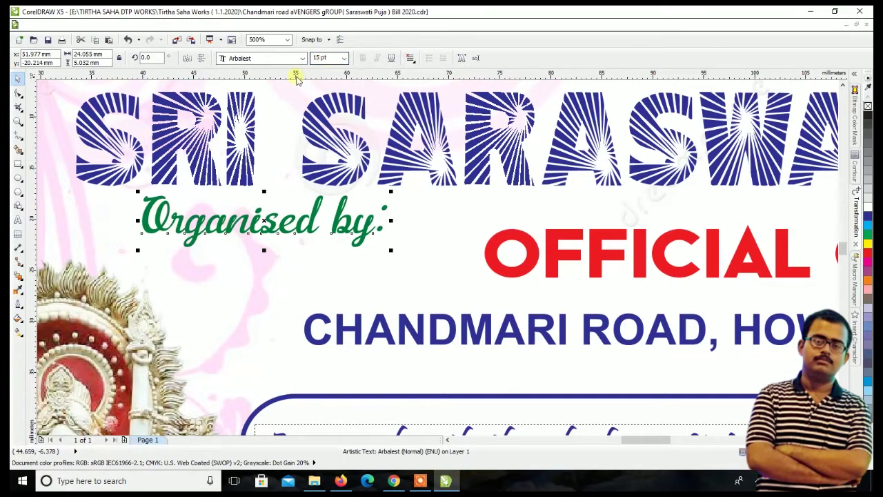
- Move 'Organised by:' down-left and narrow OFFICIAL CHILDREN CLUB beside it to 76.6% width
left_click_drag(228, 229, 213, 264)
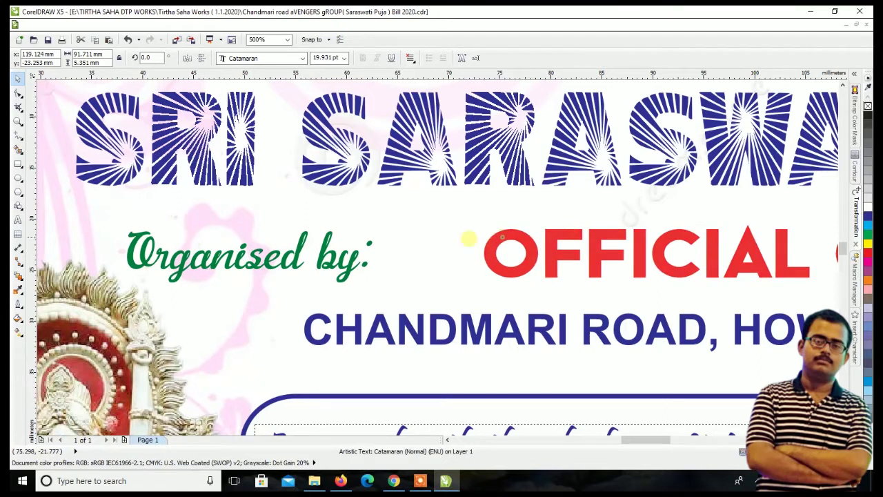
left_click_drag(479, 240, 410, 235)
scroll(411, 234, "down", 2)
scroll(411, 235, "down", 3)
scroll(544, 230, "up", 3)
left_click_drag(610, 248, 501, 250)
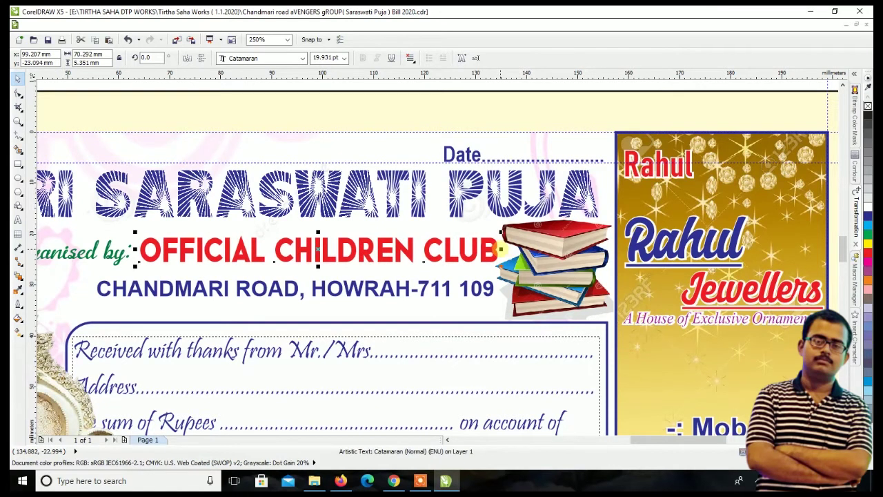
scroll(501, 250, "down", 2)
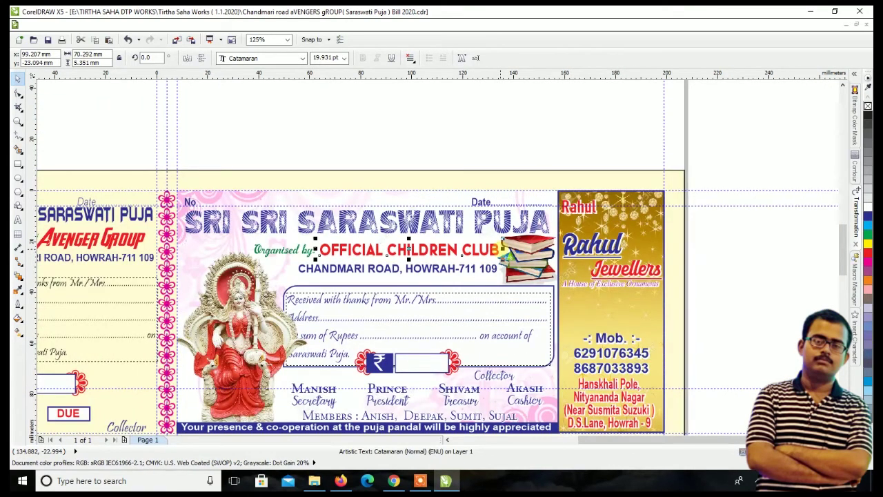
scroll(409, 322, "up", 2)
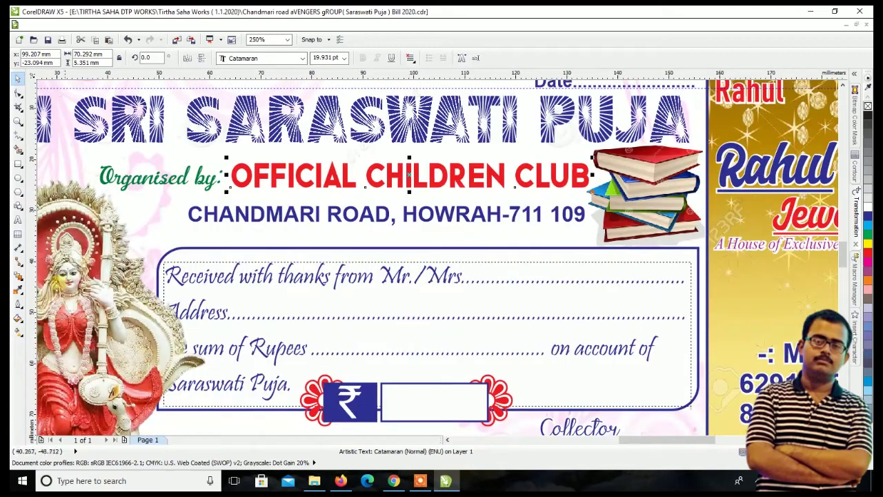
left_click(18, 222)
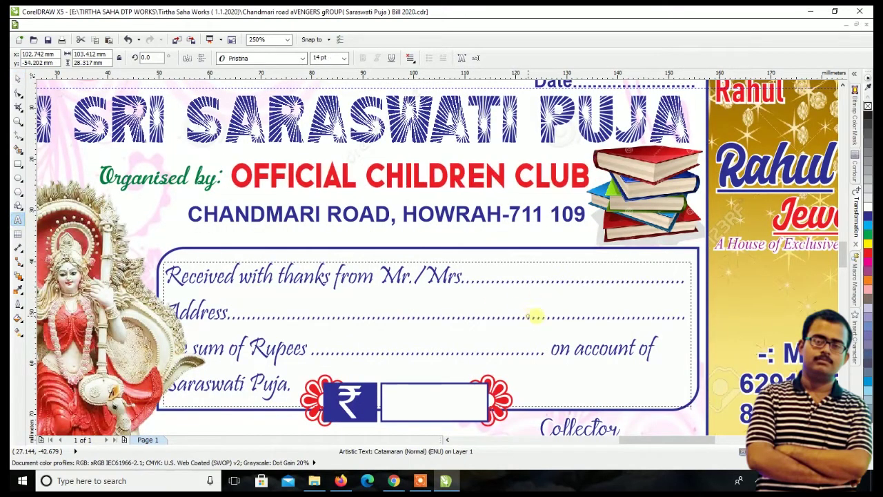
- Trim the extra dots after Address and indent the Address line
left_click_drag(526, 313, 629, 316)
key("Delete")
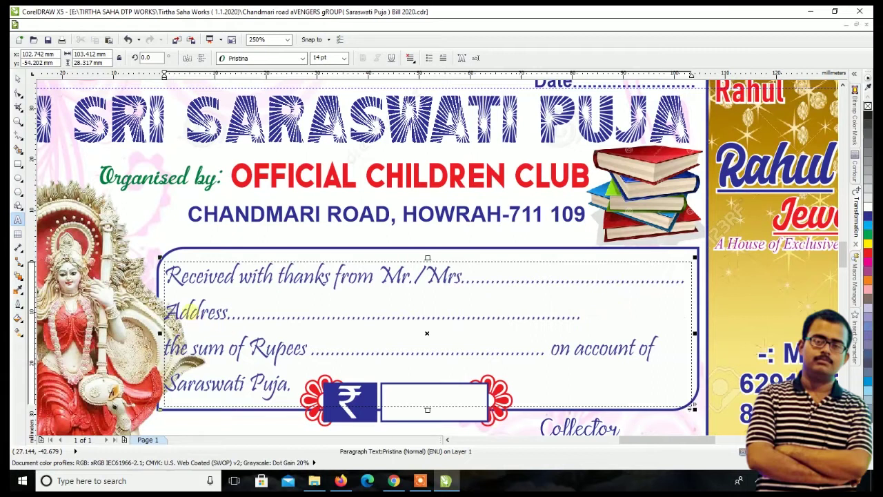
key("Home")
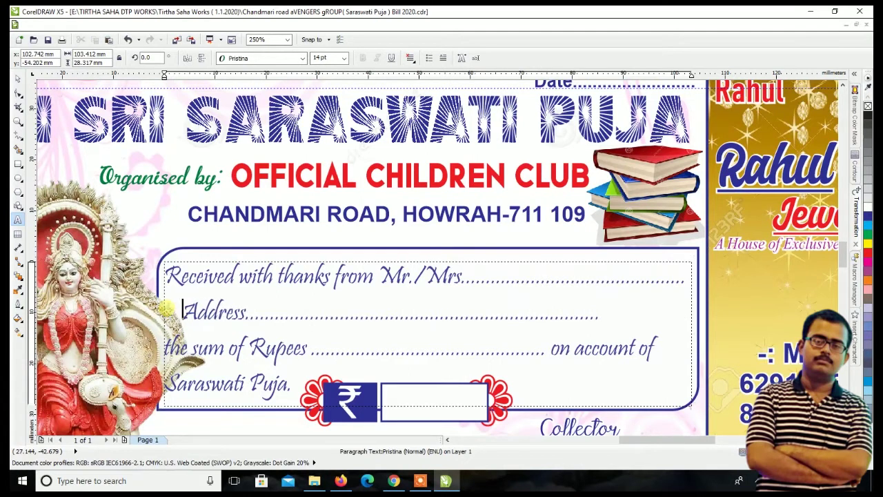
type("...............")
left_click(410, 314)
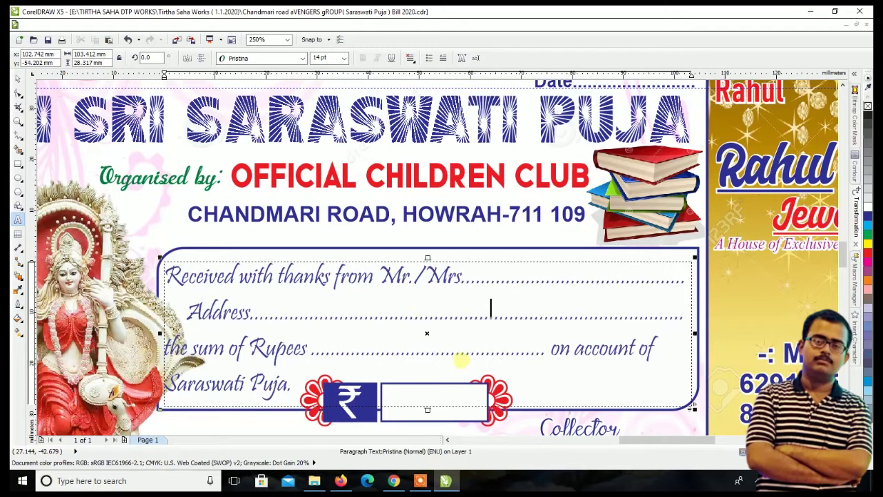
- Indent the 'the sum of Rupees' line and rebalance its dotted line
left_click_drag(481, 348, 380, 349)
key("Delete")
left_click(243, 345)
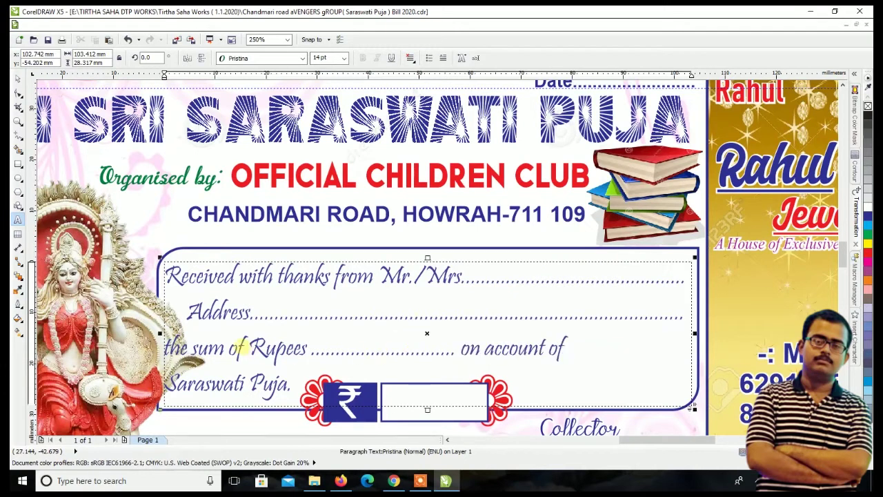
left_click(165, 345)
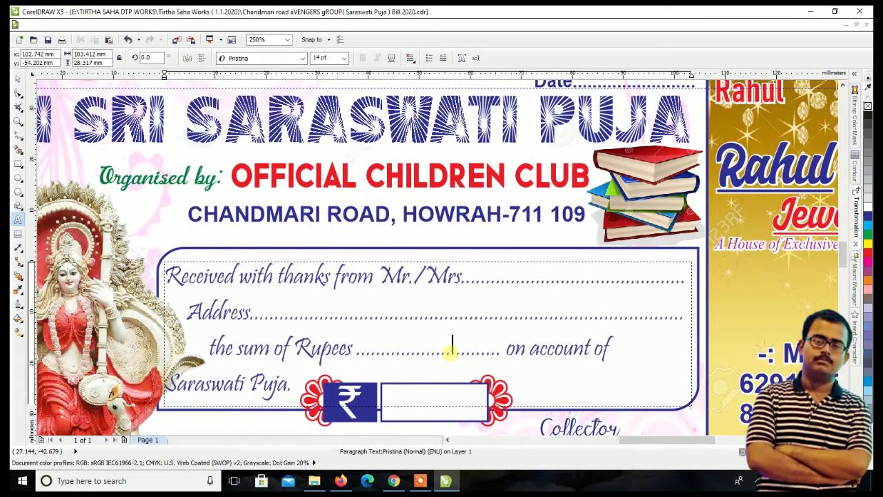
left_click(449, 353)
type("..............")
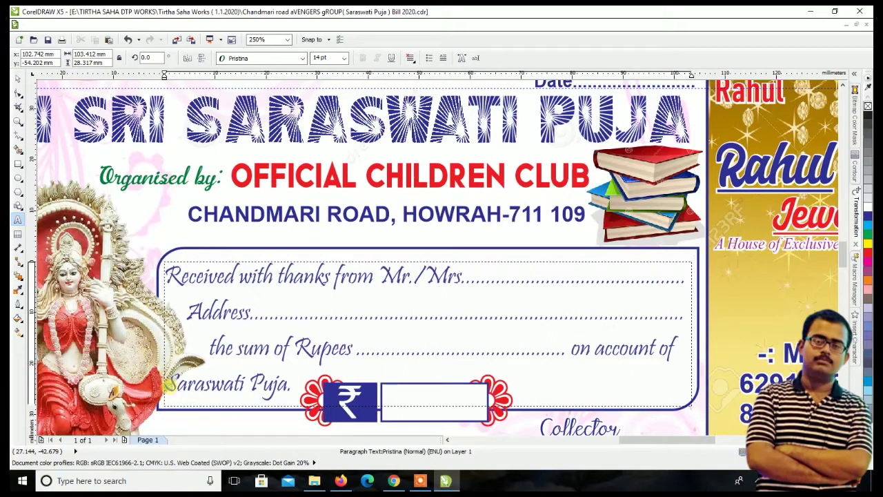
- Move the rupee amount box right, just after the 'Saraswati Puja.' line
left_click(18, 78)
scroll(474, 356, "down", 2)
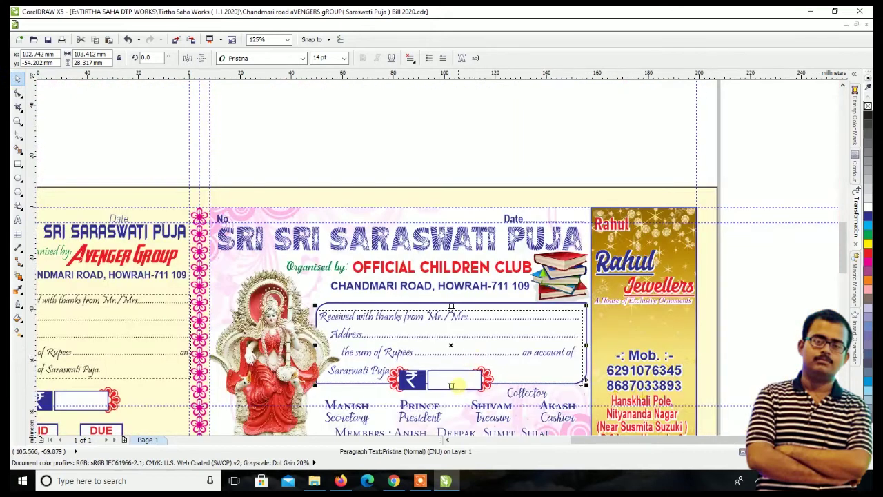
left_click(457, 382)
scroll(461, 385, "up", 2)
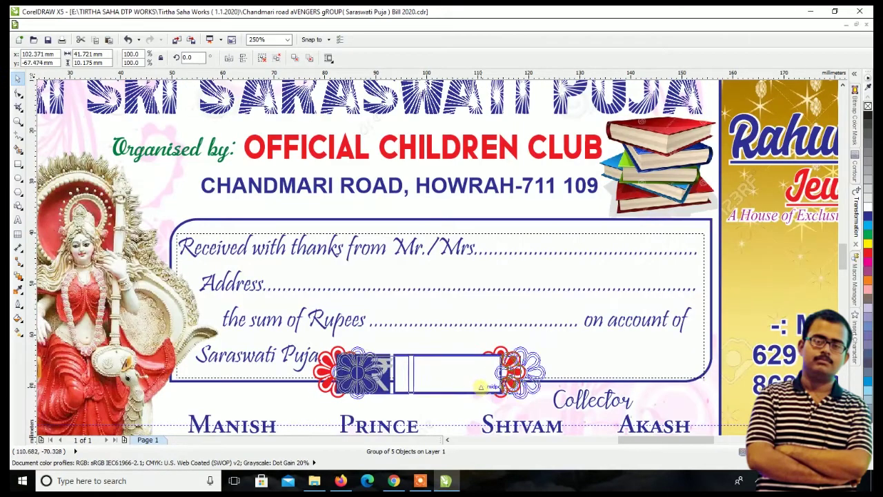
mouse_move(462, 385)
left_mouse_down()
mouse_move(489, 387)
mouse_move(461, 385)
left_mouse_up()
key("Right")
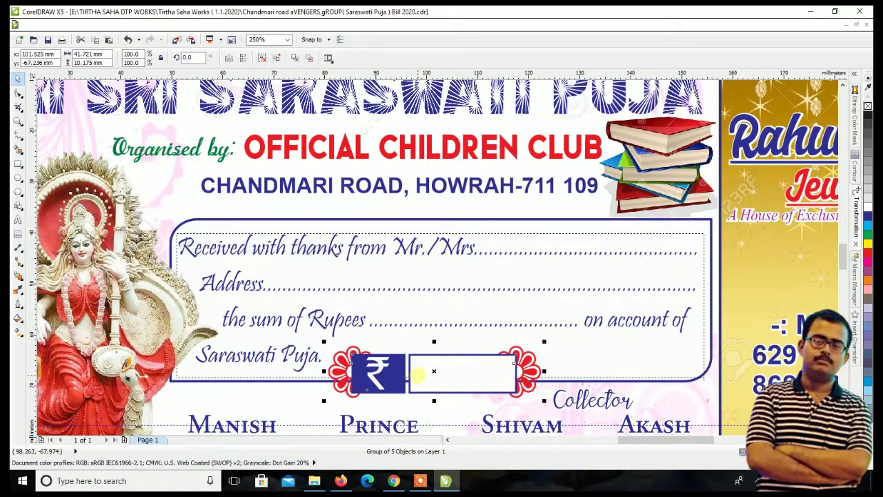
scroll(660, 358, "down", 2)
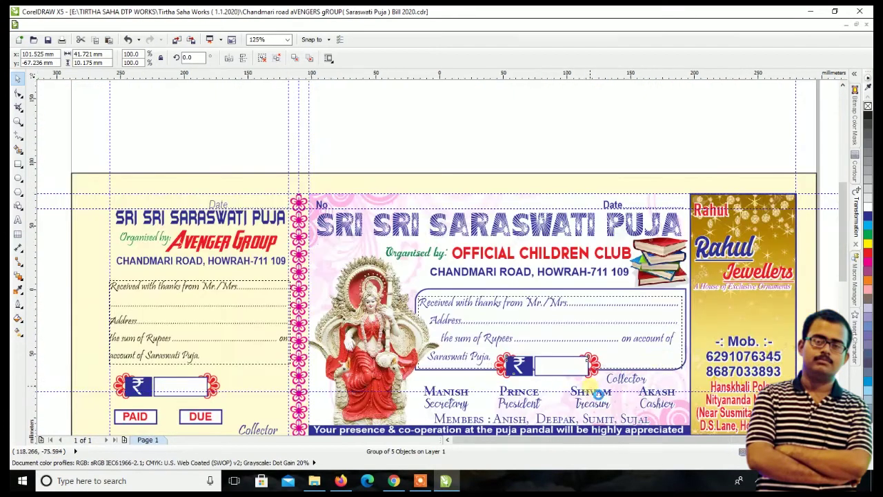
scroll(720, 256, "down", 2)
scroll(720, 255, "down", 2)
- Reposition the pink flower PowerClip background and shrink it to 148.059 mm wide
left_click(745, 320)
scroll(683, 324, "up", 2)
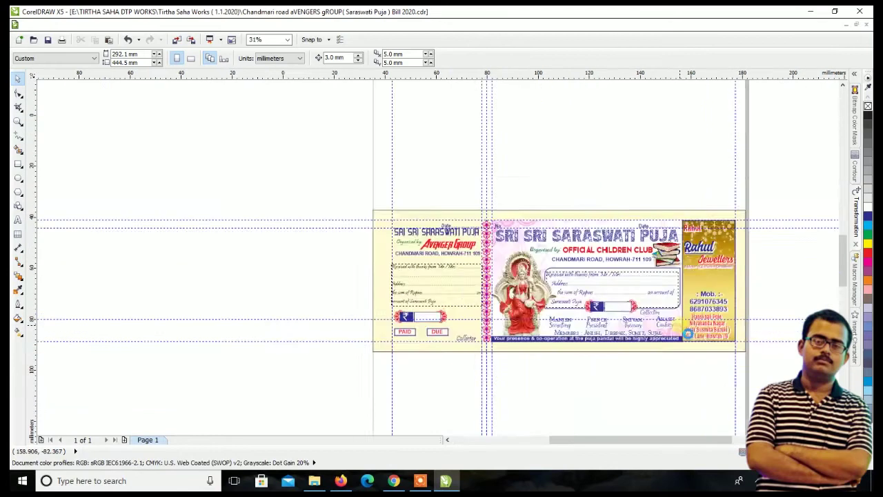
scroll(662, 324, "up", 2)
left_click(620, 319, "ctrl")
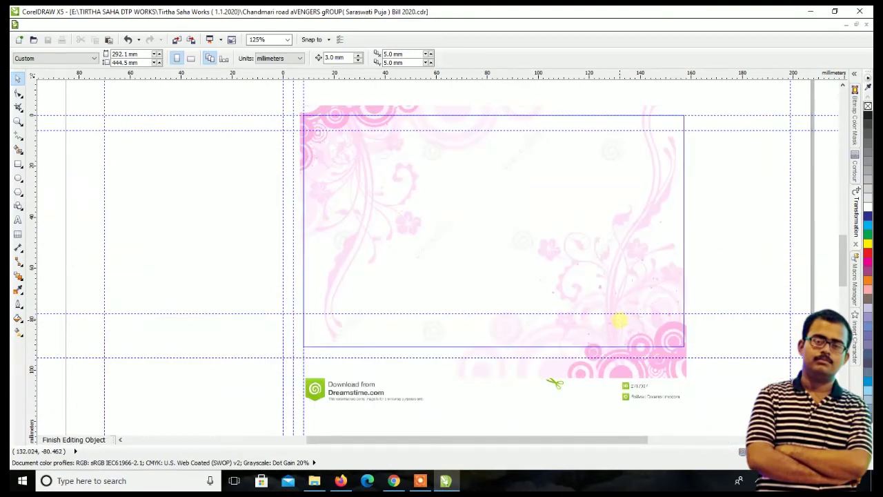
left_click(619, 319)
left_click_drag(550, 238, 555, 247)
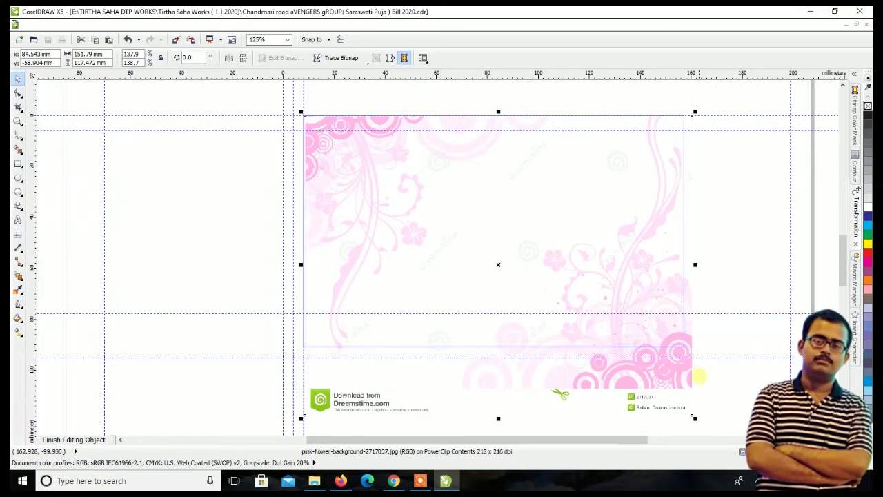
left_click_drag(693, 416, 686, 409)
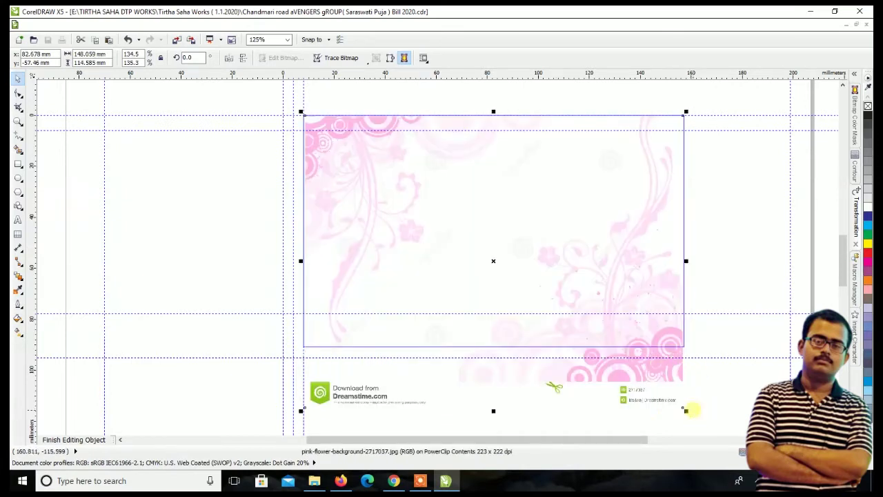
left_click(110, 440)
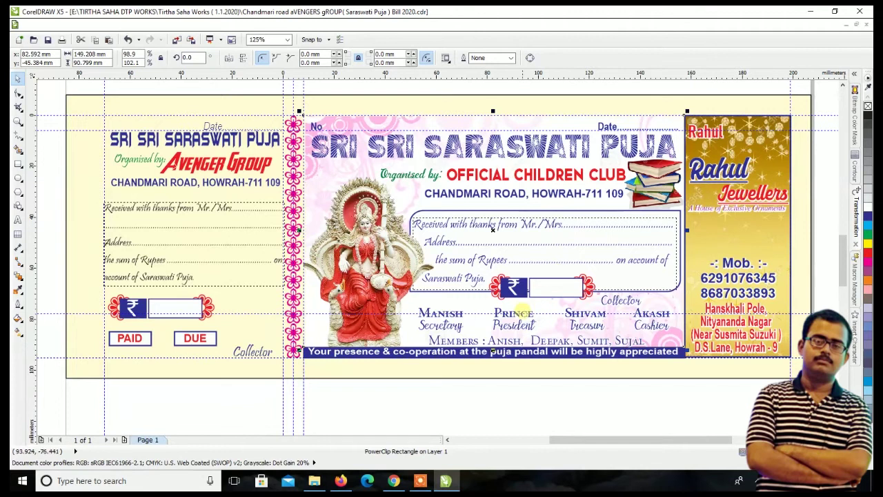
scroll(515, 307, "up", 2)
left_click(18, 220)
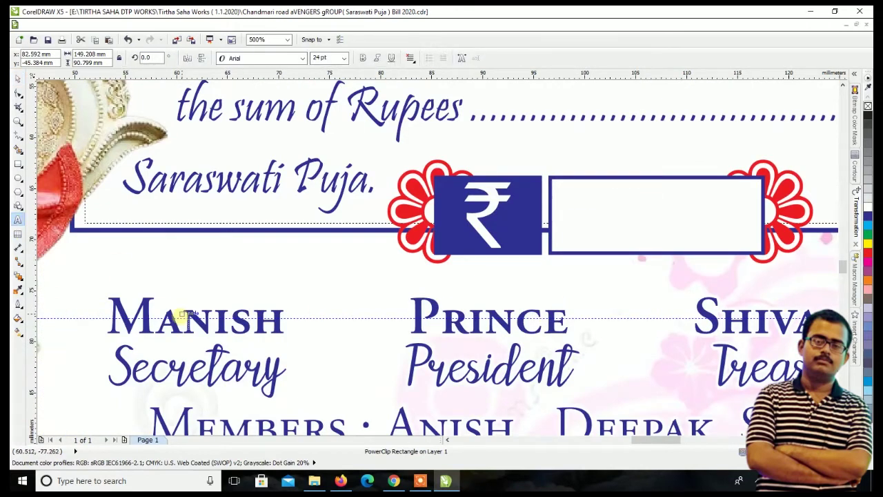
- Replace the treasurer's name with the two new treasurer names joined by '&'
scroll(437, 311, "down", 1)
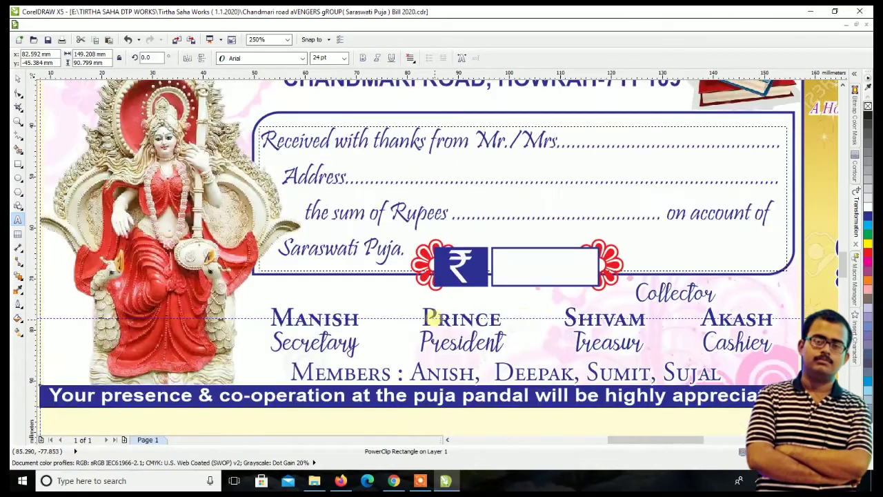
left_click(602, 314)
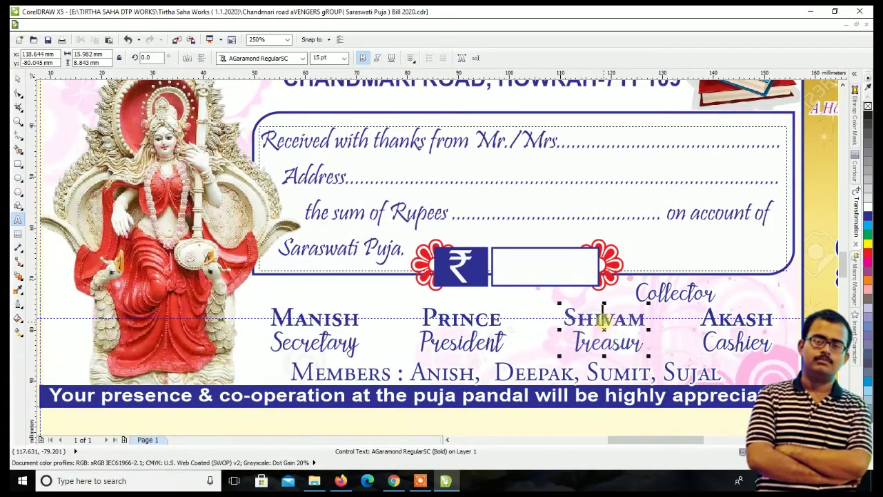
scroll(605, 315, "up", 1)
left_click_drag(522, 315, 682, 318)
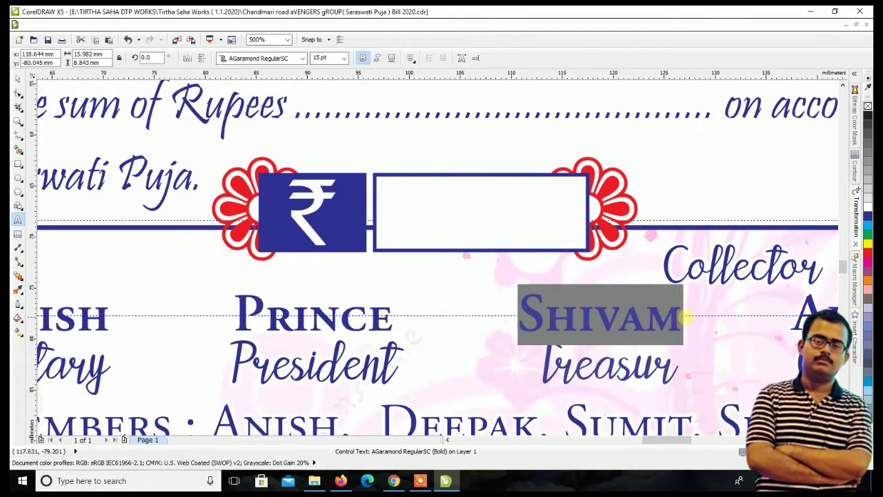
type("A")
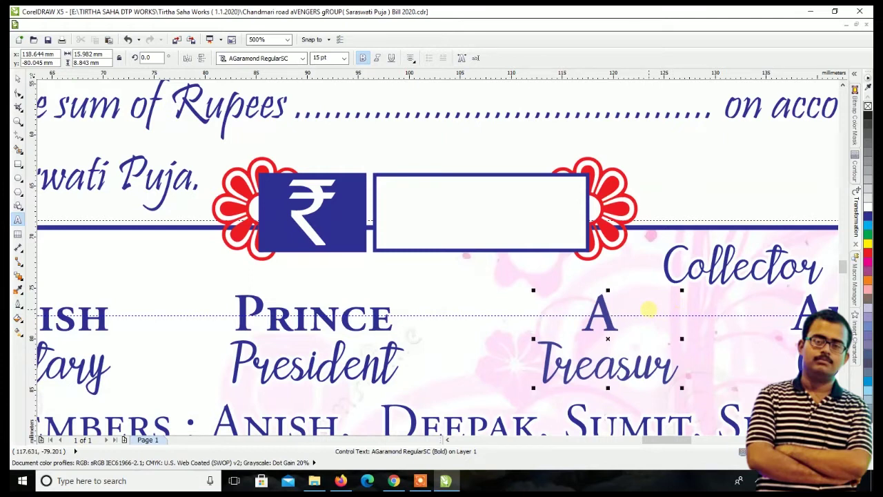
type("mit &")
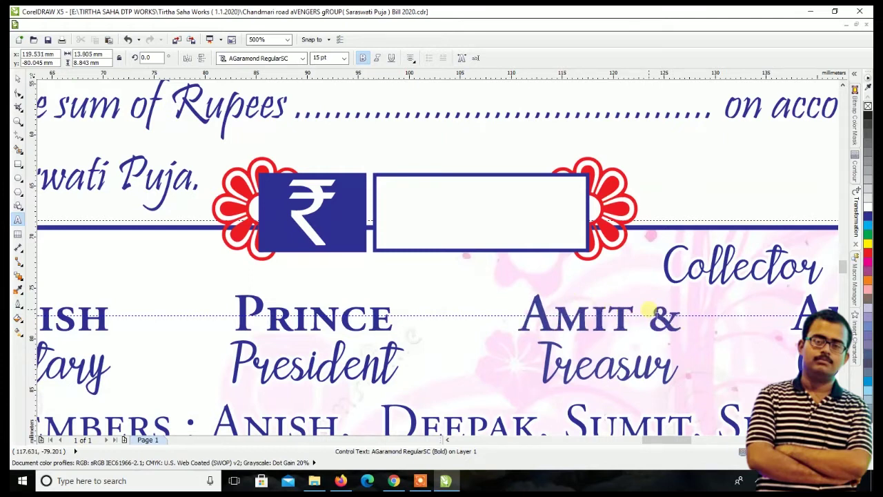
type(" S")
key("BackSpace")
type("ABH")
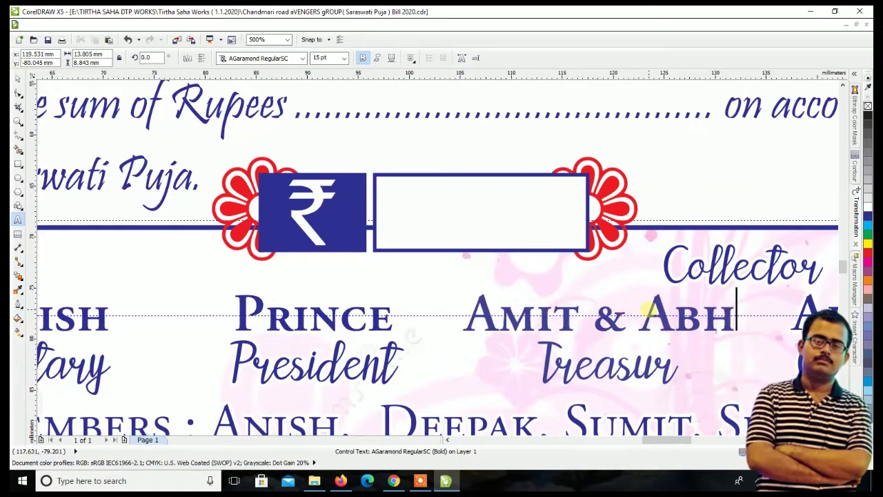
type("I")
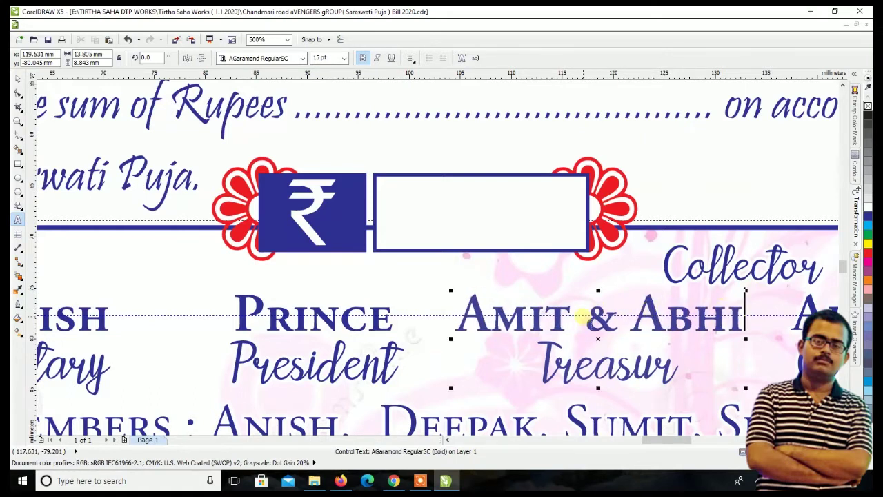
- Replace the cashier's name with the new cashier's name
scroll(581, 316, "down", 2)
left_click_drag(688, 316, 760, 321)
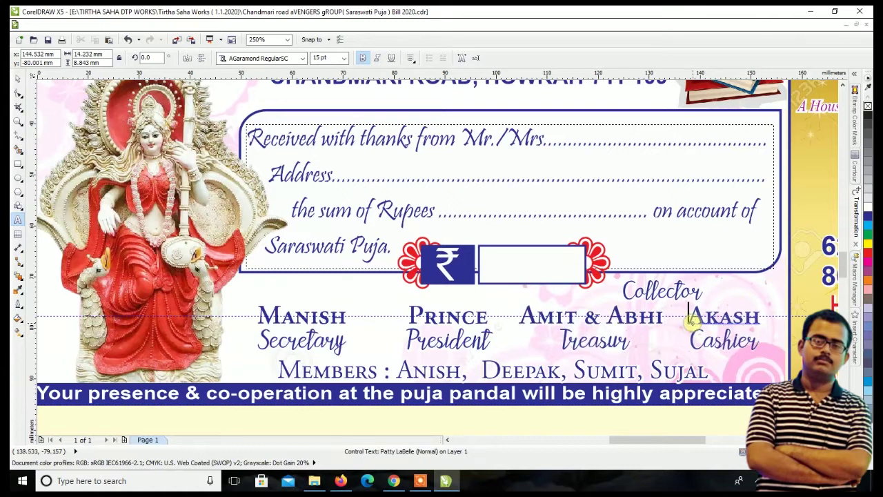
type("R")
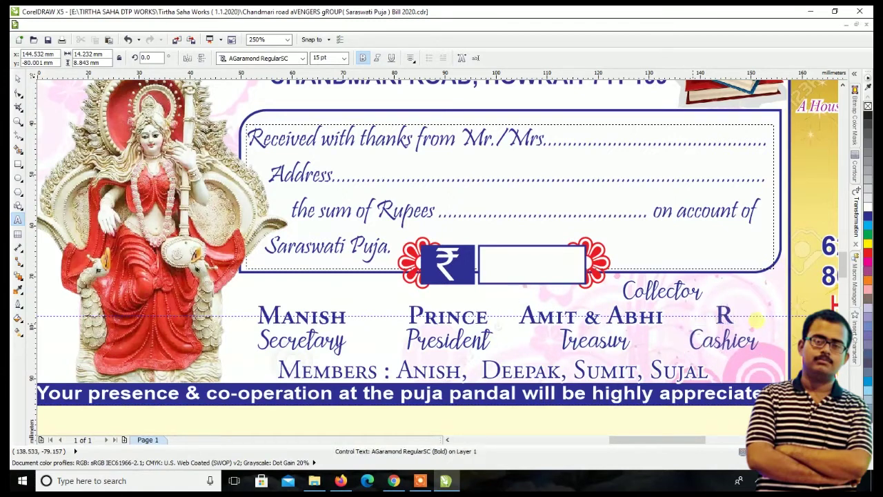
type("ishav")
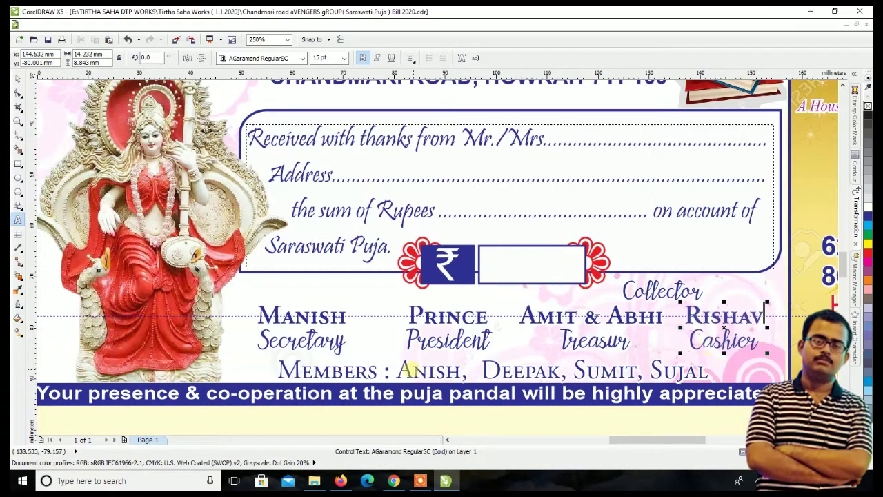
left_click_drag(398, 370, 705, 369)
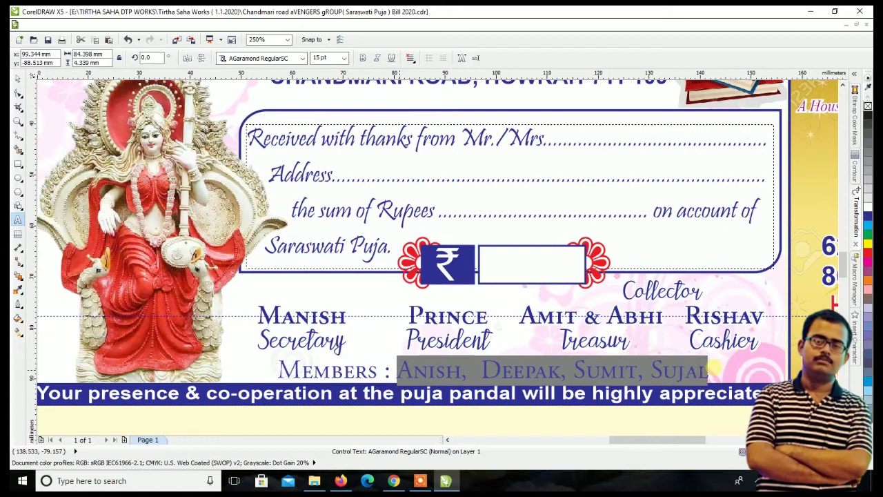
- Type the five new member names on the Members line and nudge the line slightly left
type("An")
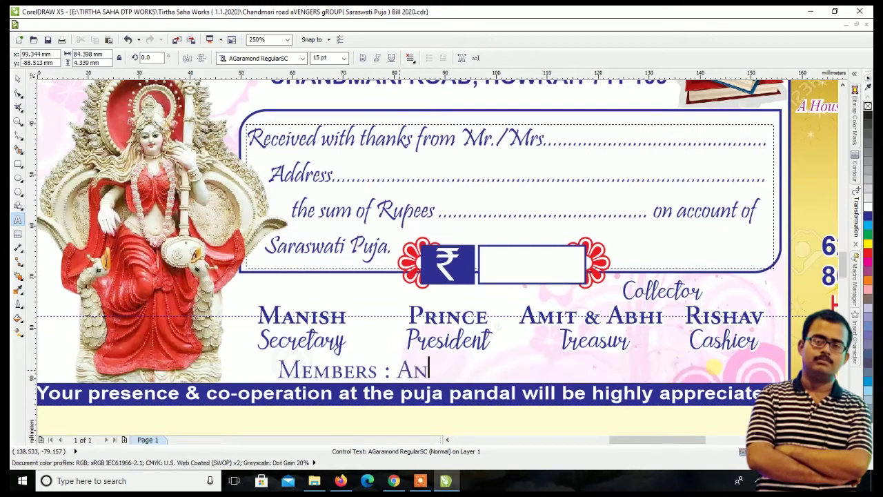
type("kit, Sourya, Golu, Summit, M")
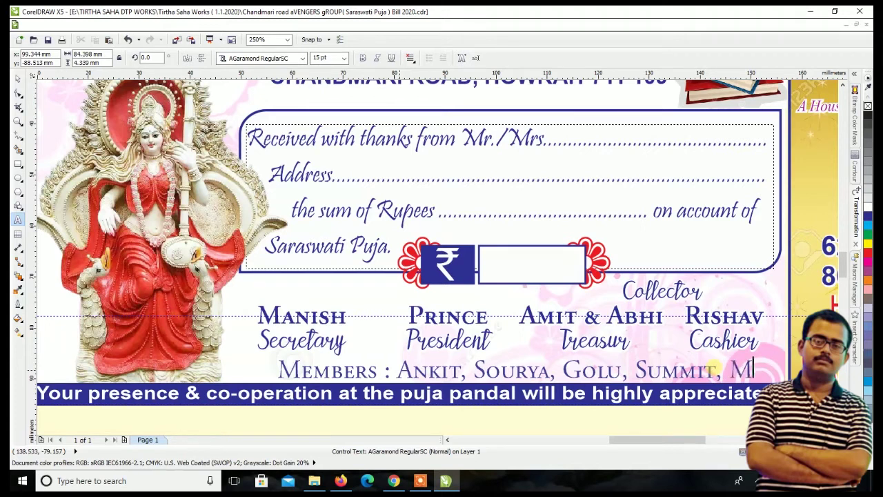
type("ohit")
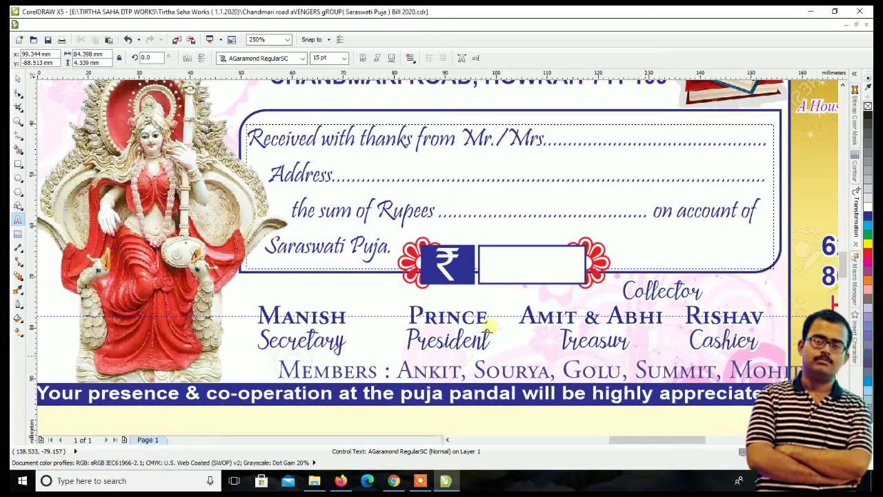
left_click(20, 87)
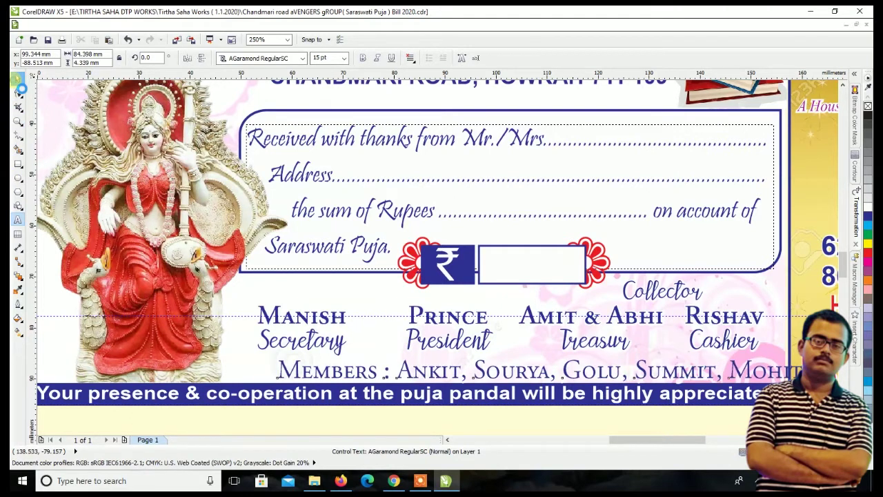
left_click(539, 370)
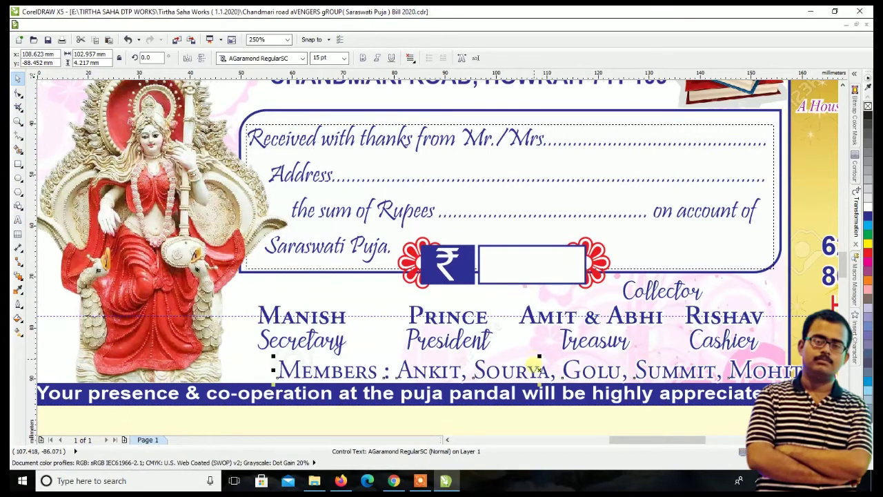
key("Left")
key("Left")
key("Left")
key("Left")
key("Left")
scroll(531, 366, "down", 2)
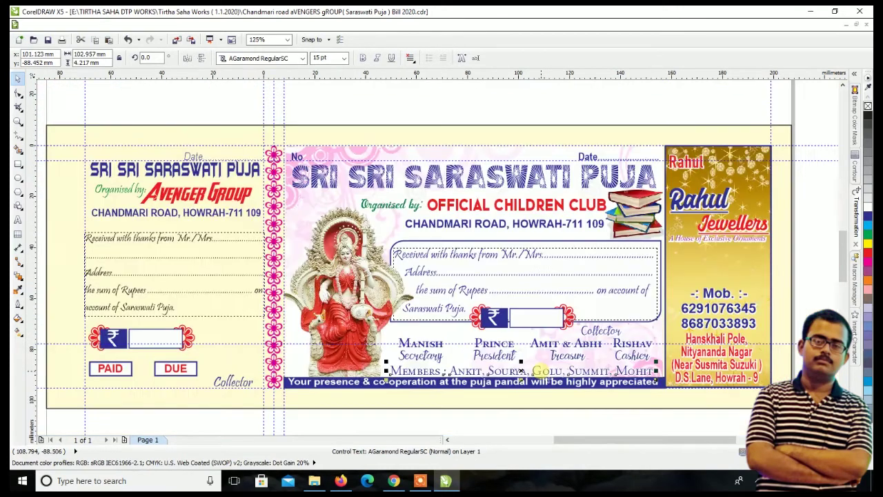
- Delete the stub's Avenger Group text and move its CHANDMARI ROAD address line slightly lower
key("Escape")
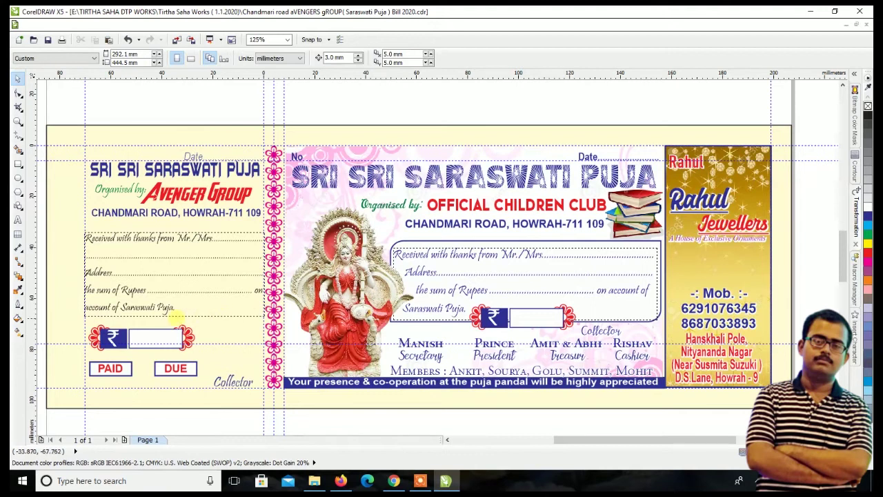
scroll(157, 187, "up", 2)
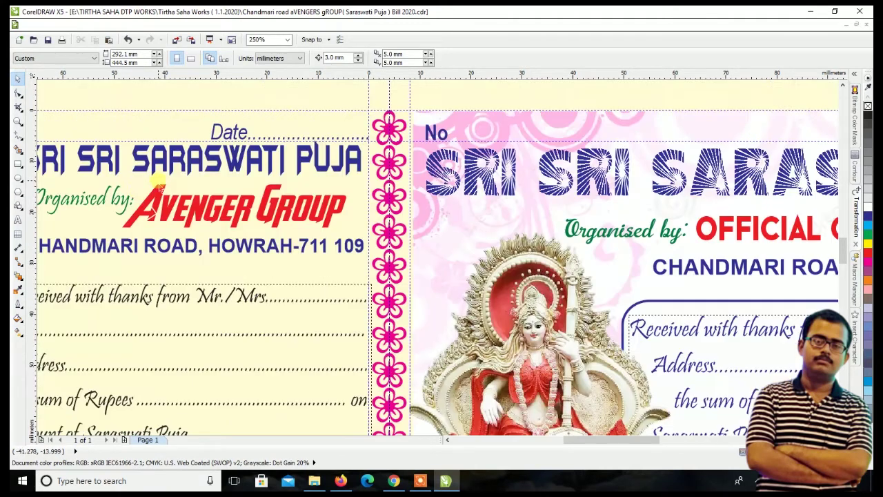
left_click(160, 202)
key("Delete")
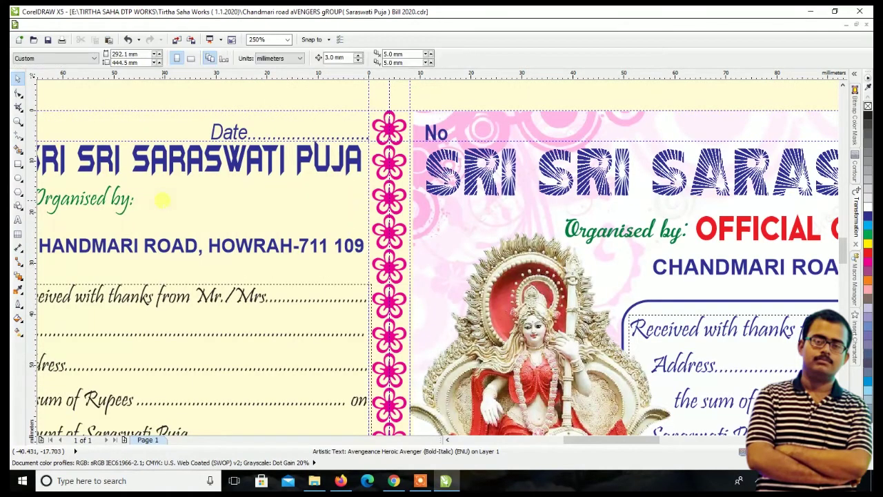
left_click(191, 247)
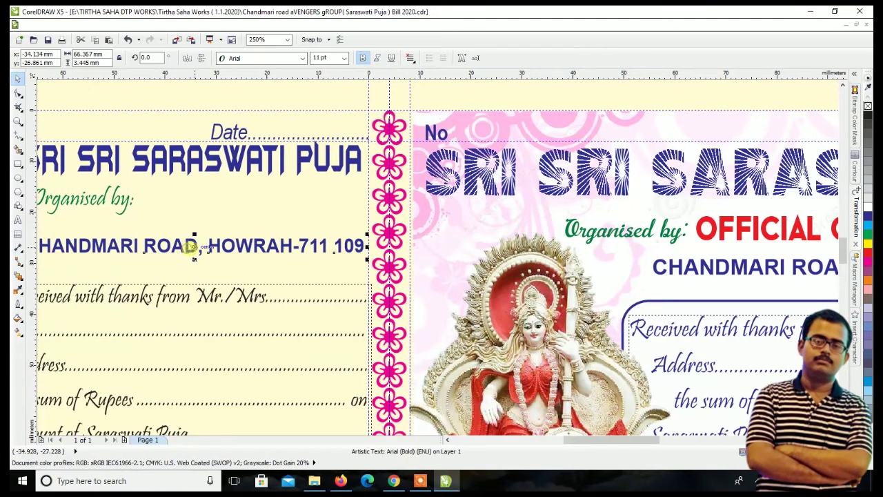
left_click_drag(194, 247, 192, 259)
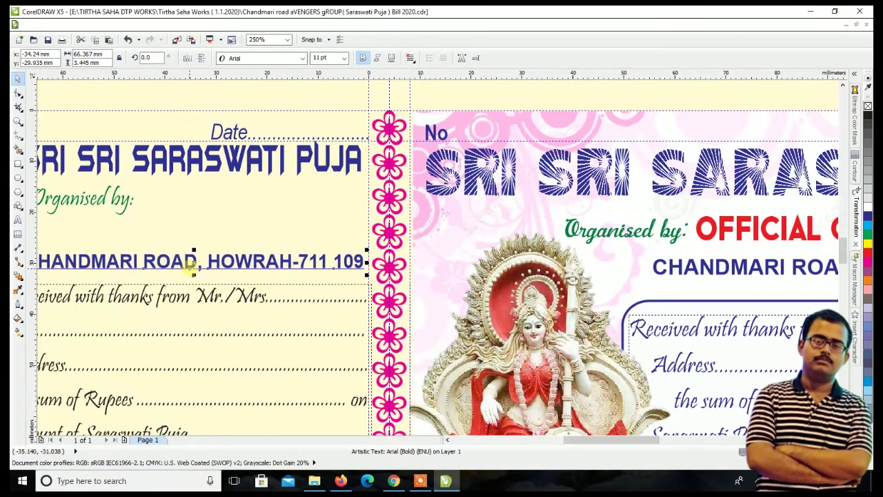
- Copy the OFFICIAL CHILDREN CLUB heading onto the stub and narrow it to fit
scroll(192, 259, "down", 1)
left_click(467, 250)
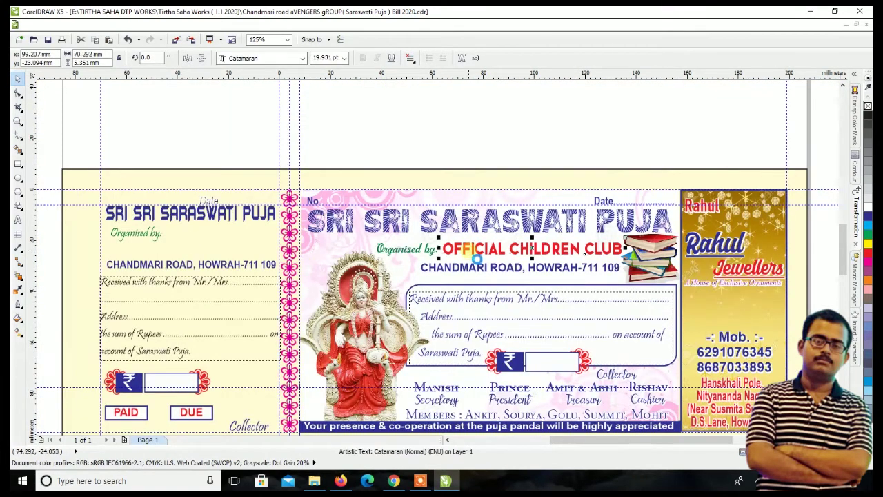
mouse_move(467, 251)
left_mouse_down()
mouse_move(49, 248)
mouse_move(177, 248)
left_mouse_up()
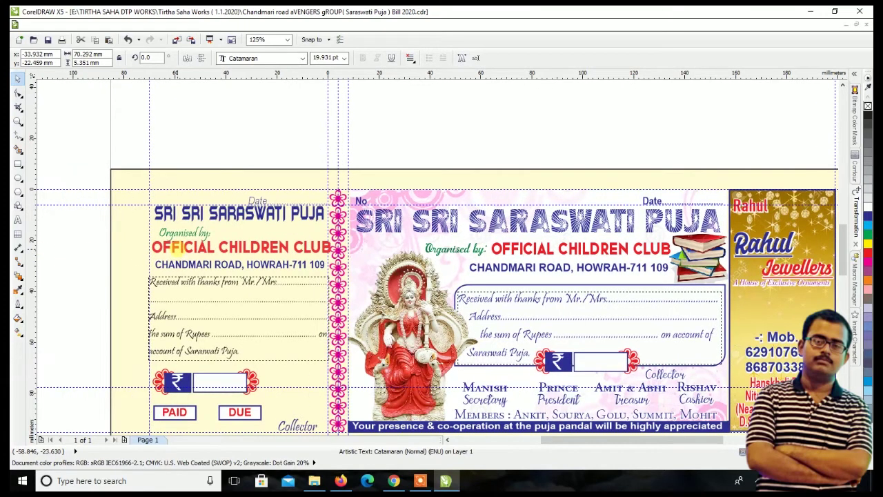
scroll(218, 231, "up", 1)
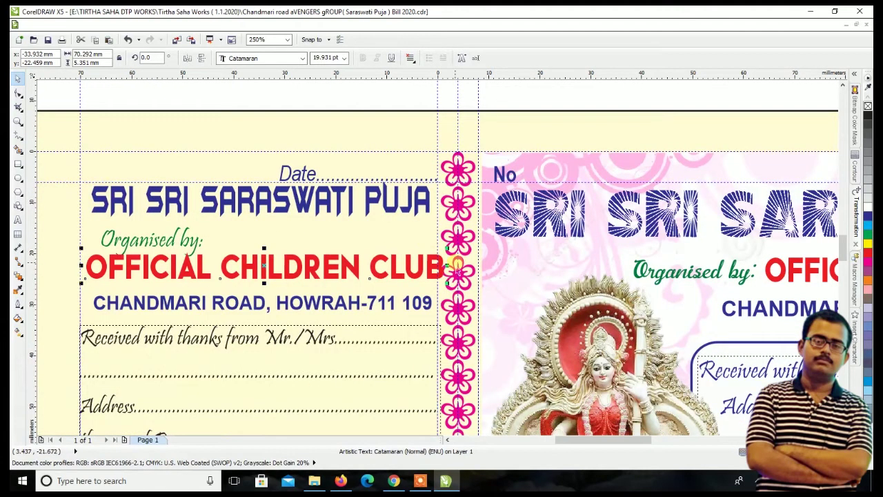
left_click_drag(447, 267, 293, 260)
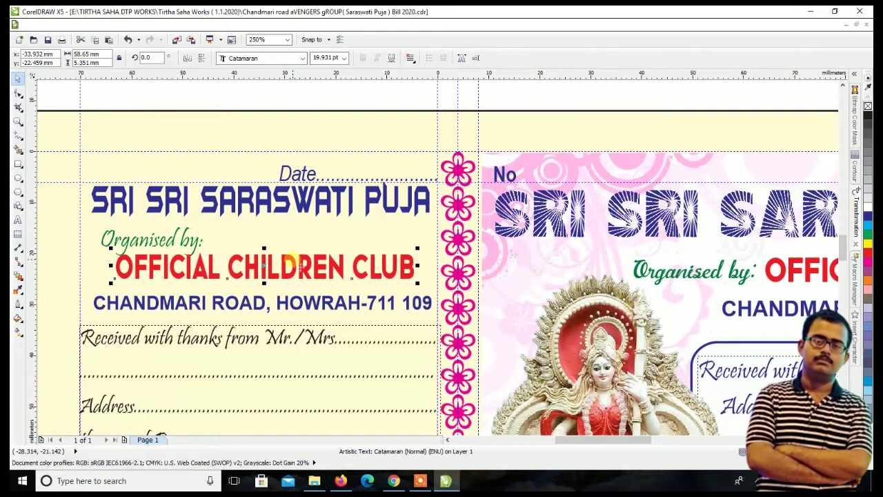
- Replace the stub's Organised by label with the bill's copy and raise the three stub lines together
left_click(188, 241)
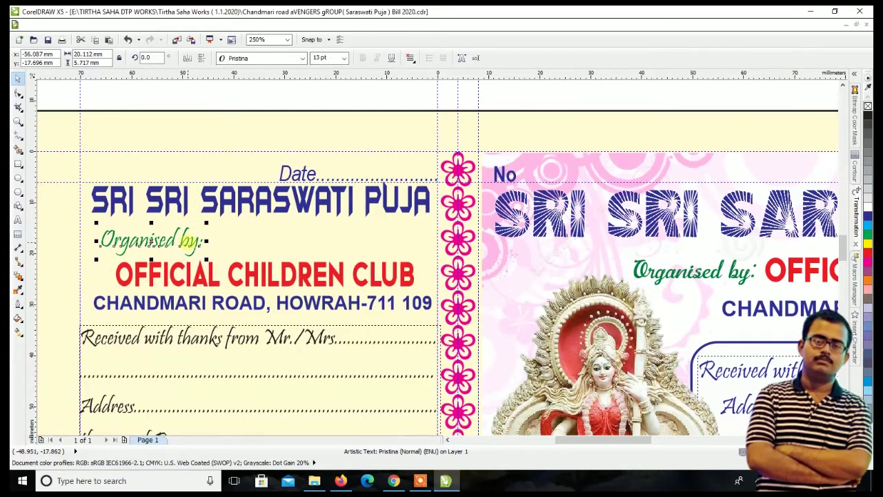
key("Delete")
left_click(658, 269)
left_click(658, 269)
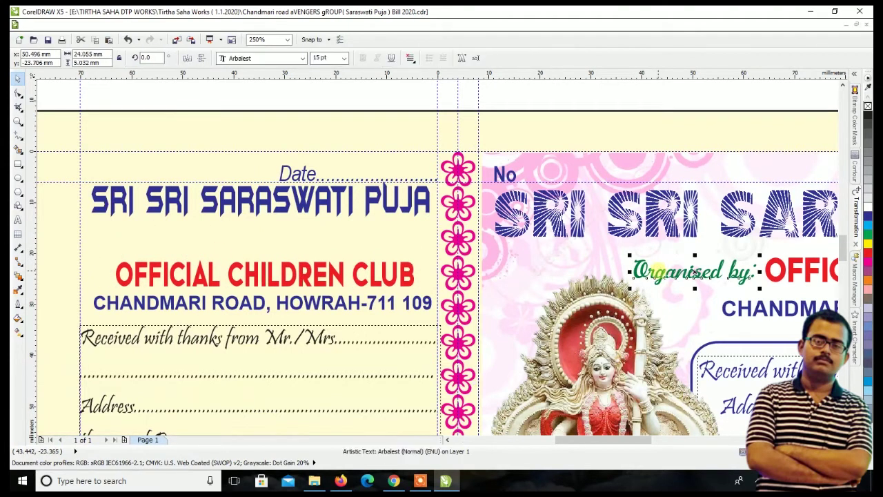
mouse_move(656, 267)
left_mouse_down()
mouse_move(228, 237)
mouse_move(227, 245)
left_mouse_up()
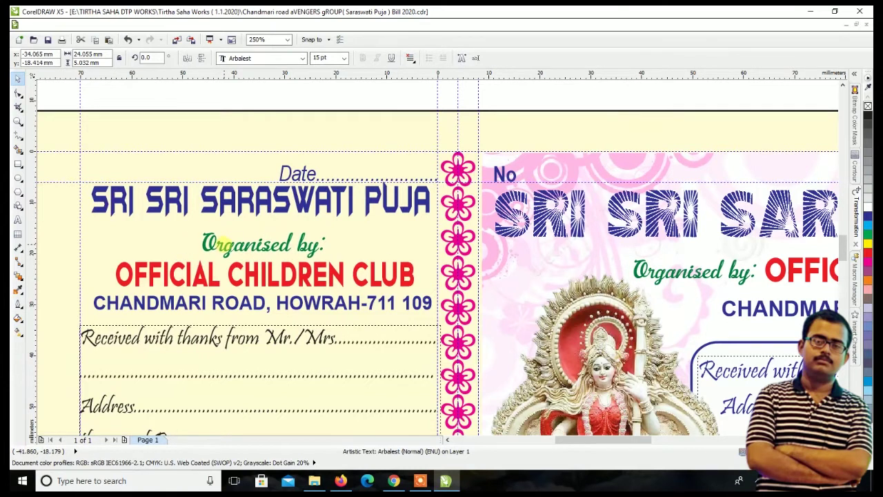
left_click(248, 274, "shift")
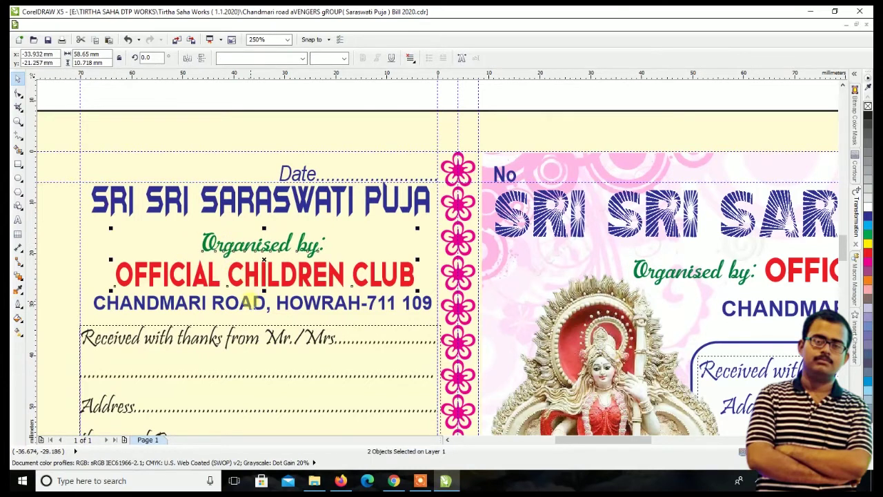
left_click(252, 301, "shift")
left_click_drag(251, 301, 252, 294)
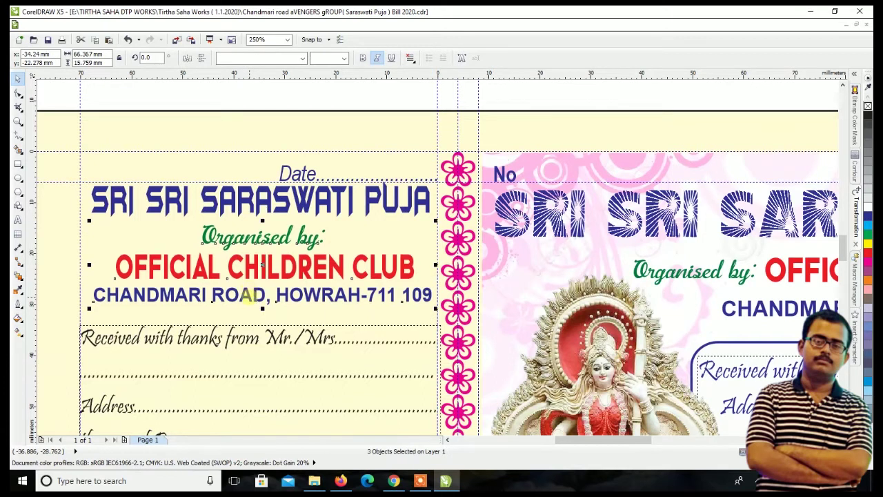
- Stretch the stub's SRI SRI SARASWATI PUJA title vertically to make it taller
left_click(282, 202)
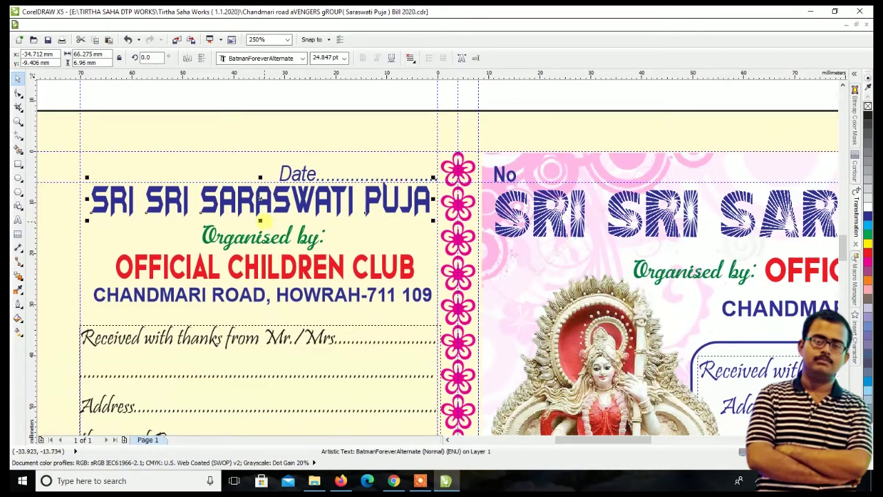
left_click_drag(260, 223, 260, 231)
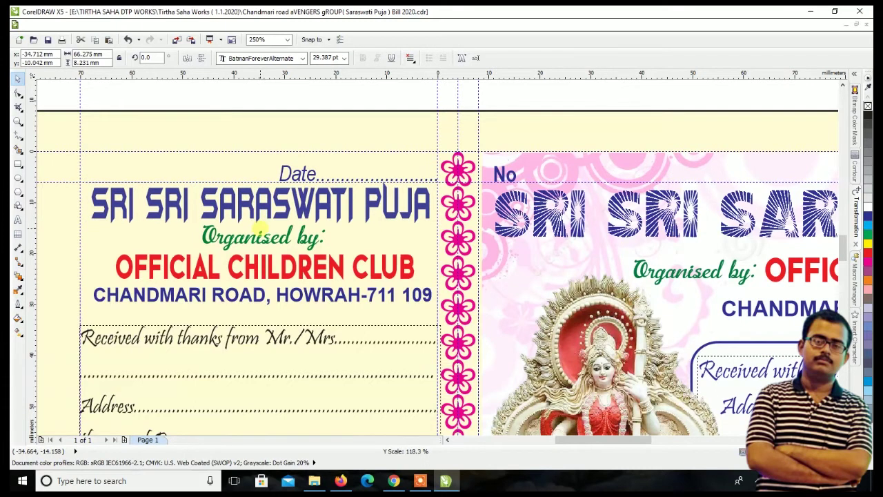
scroll(236, 183, "down", 1)
left_click(267, 128)
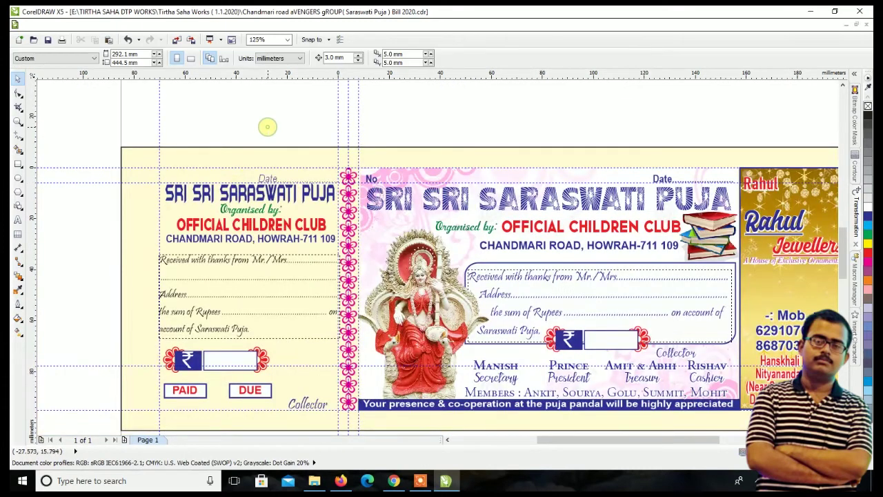
- Edit the jeweller panel's PowerClip and stretch the gold background to 171.518 mm wide (155.8%)
scroll(205, 251, "down", 1)
left_click(206, 250)
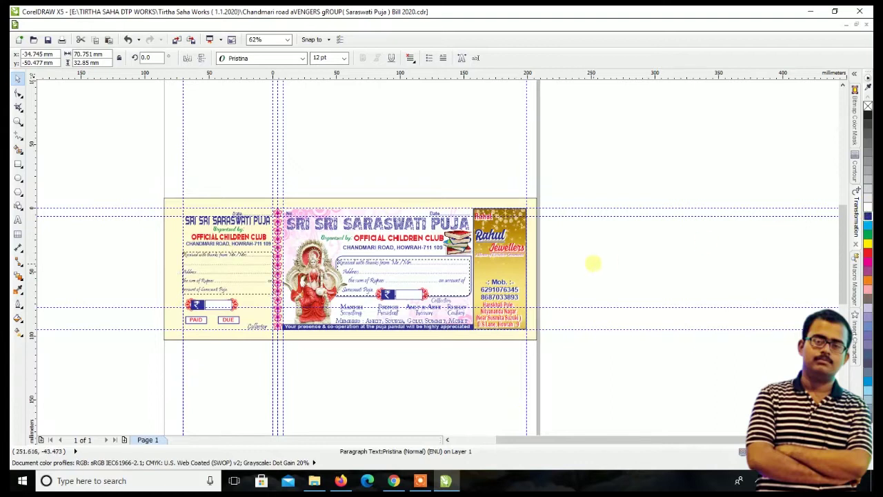
left_click(576, 260)
scroll(513, 243, "up", 2)
left_click(504, 331)
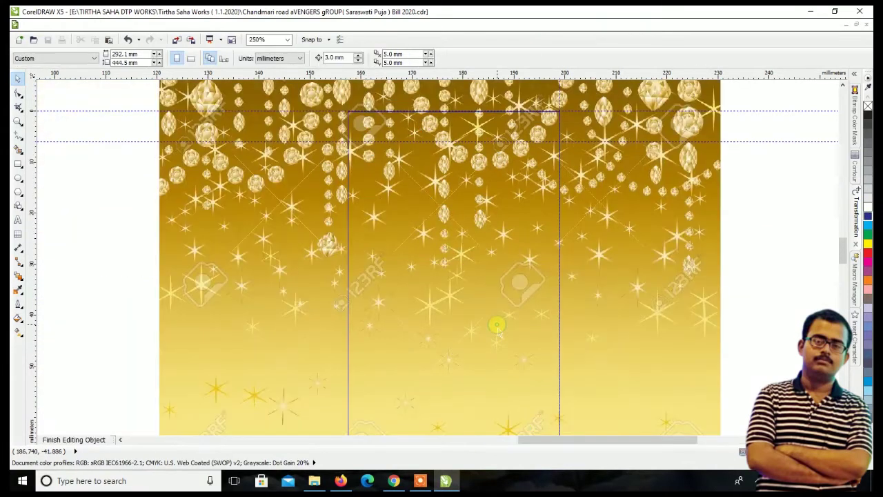
left_click(497, 323)
scroll(497, 322, "down", 2)
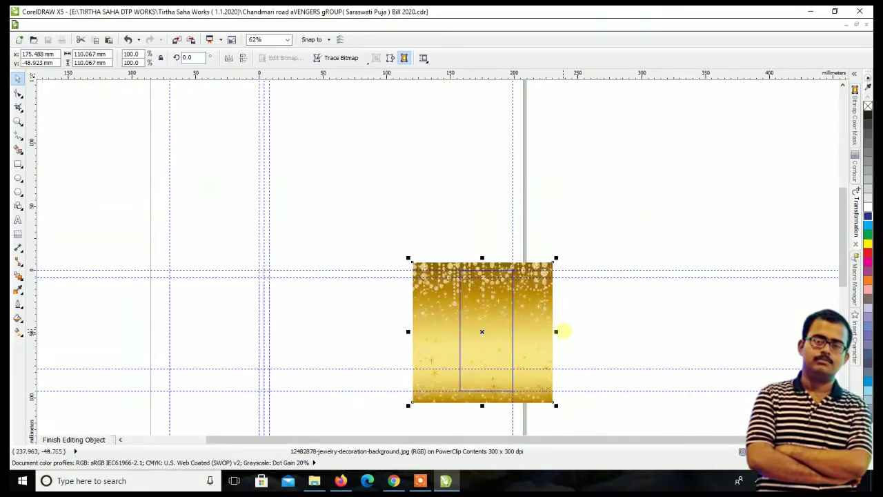
left_click_drag(556, 332, 593, 332)
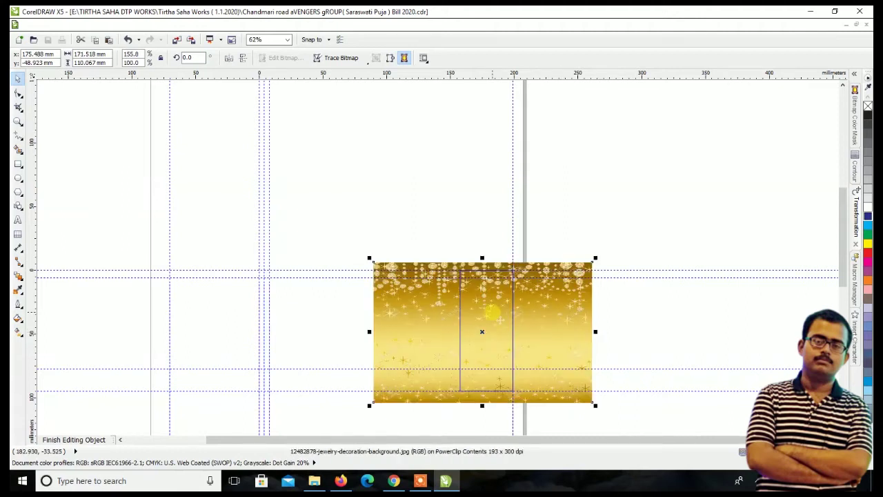
scroll(506, 303, "up", 2)
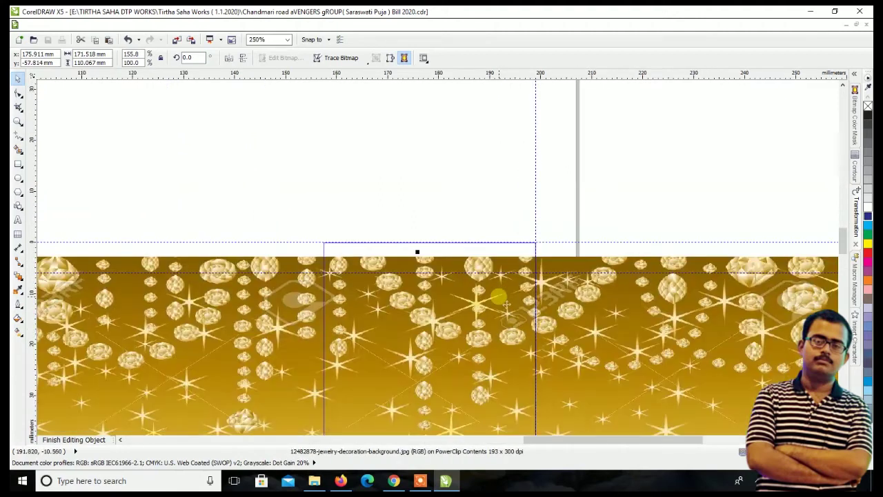
scroll(467, 240, "down", 3)
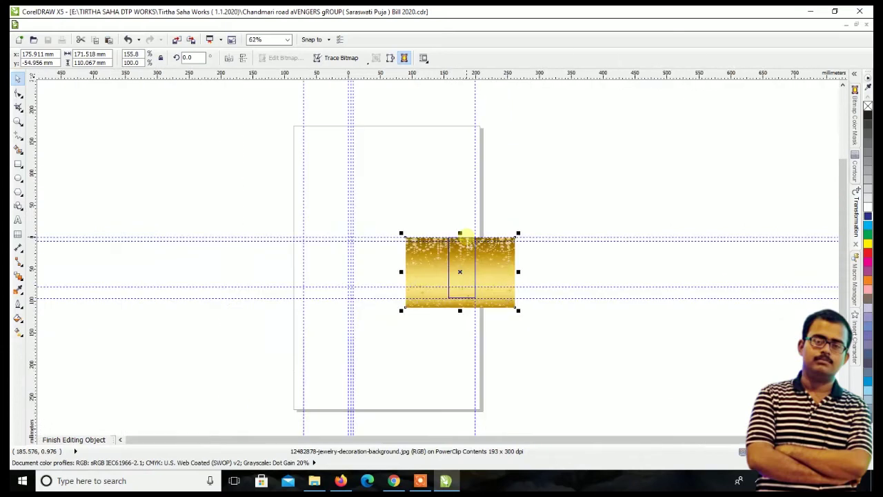
scroll(460, 271, "up", 1)
scroll(460, 271, "up", 1)
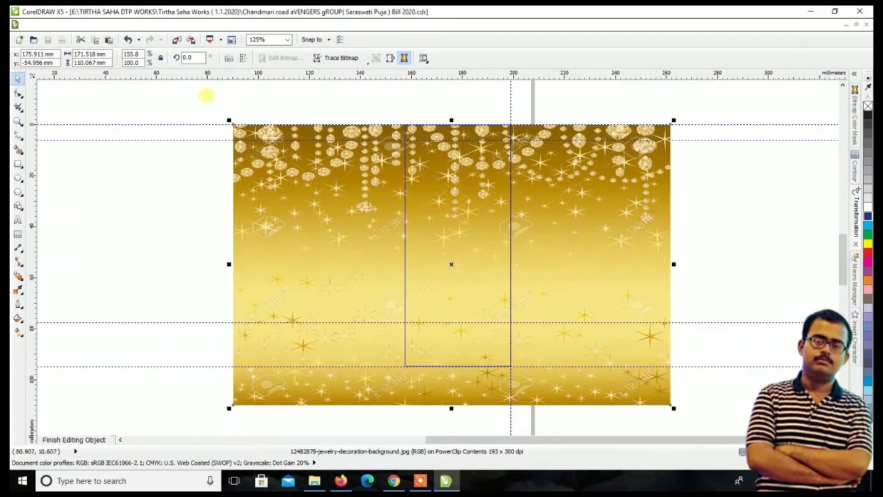
left_click(166, 25)
mouse_move(182, 38)
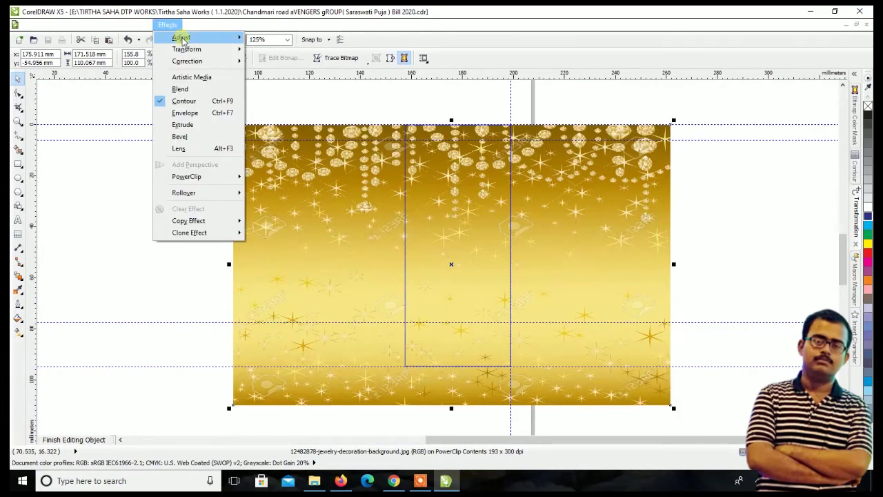
- Apply a Tone Curve raising 117 to 144 on the gold background, then finish PowerClip editing
left_click(253, 73)
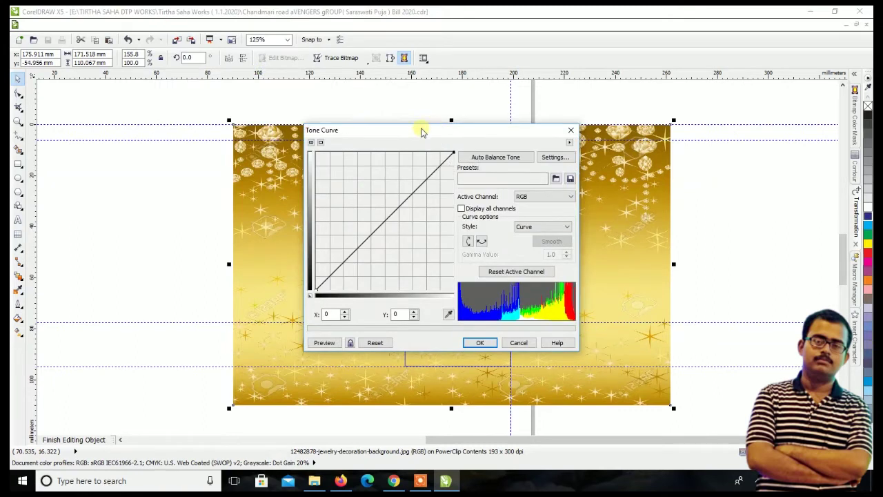
left_click_drag(422, 130, 652, 144)
left_click_drag(613, 232, 608, 223)
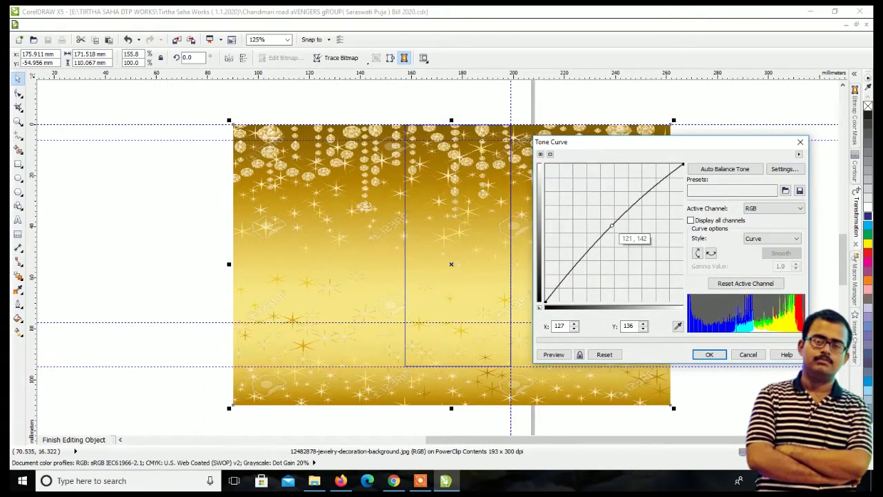
left_click(553, 354)
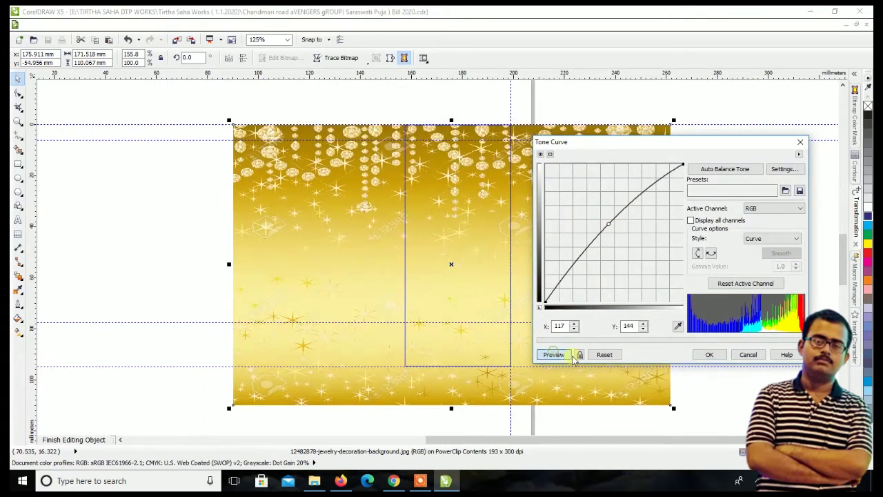
left_click(709, 355)
left_click(95, 440)
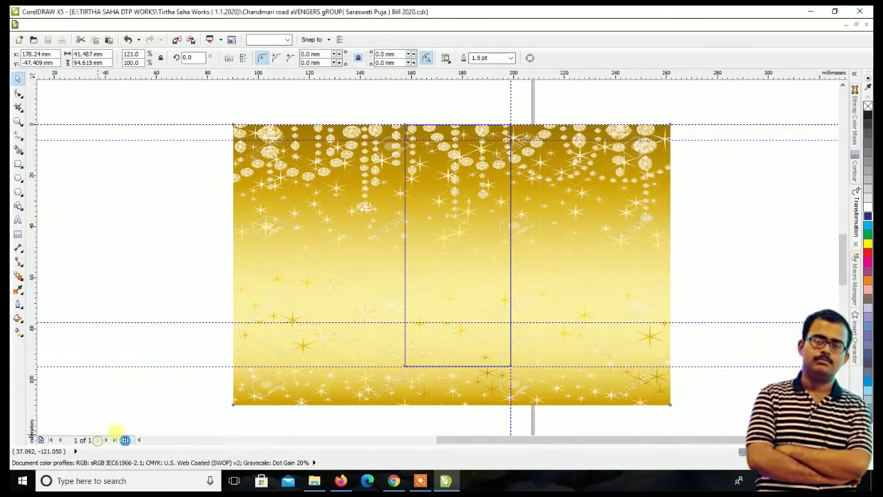
left_click(552, 257)
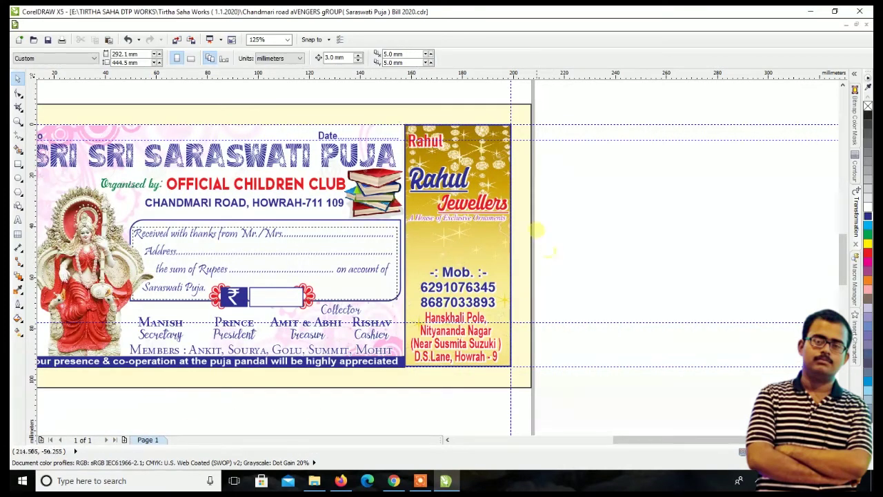
- Import the bride photo and gold necklace PNGs and place both on the canvas
scroll(419, 122, "up", 2)
scroll(402, 161, "down", 1)
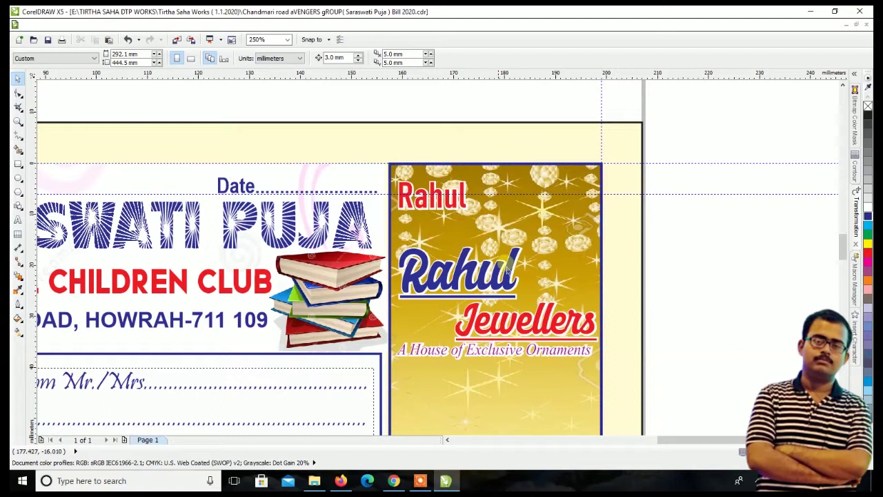
scroll(502, 278, "down", 2)
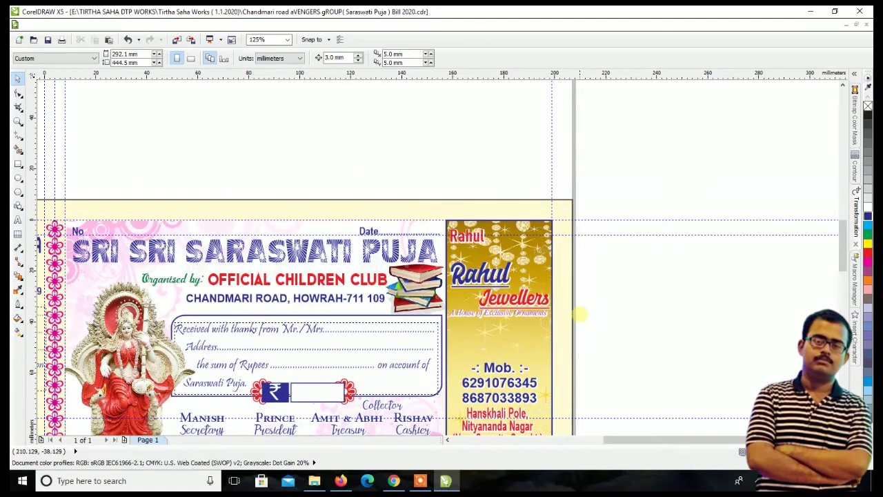
right_click(584, 273)
left_click(619, 319)
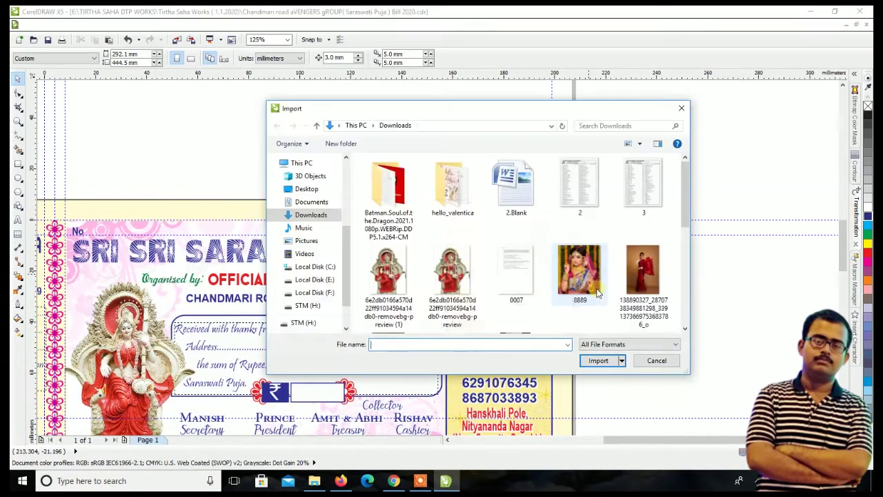
scroll(594, 273, "down", 1)
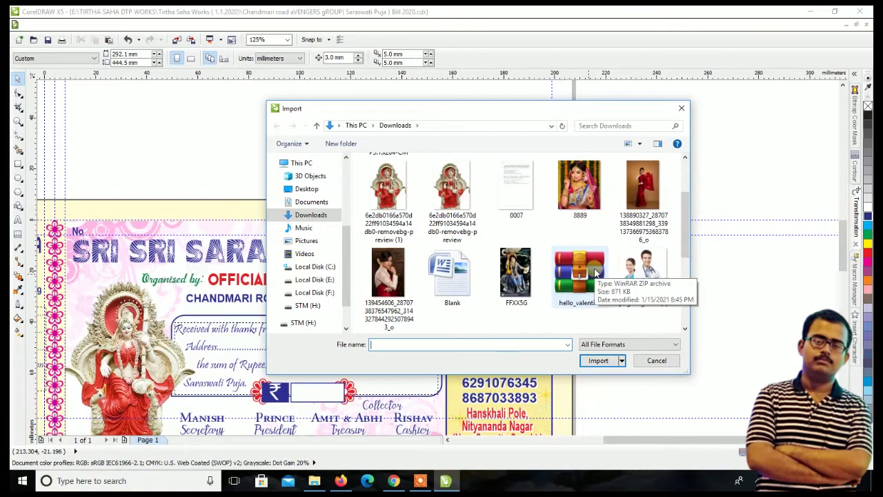
left_click(598, 360)
left_click(643, 241)
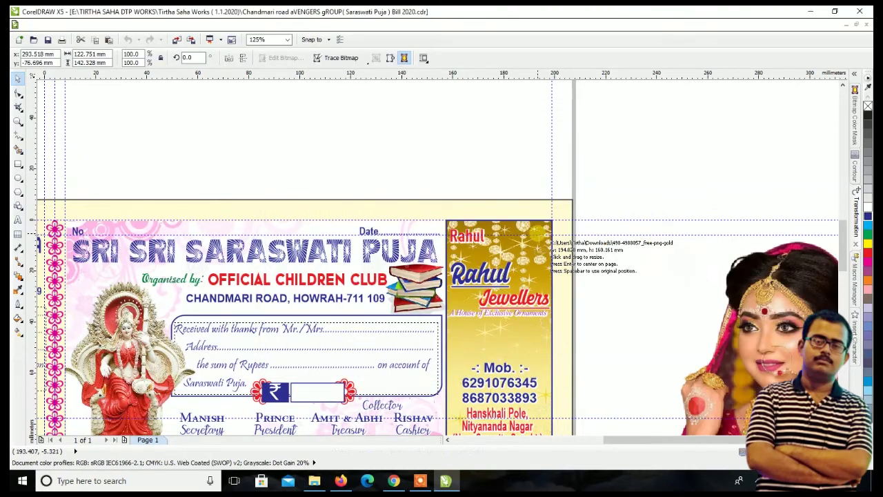
left_click(584, 186)
- Move the necklace aside and shrink the bride to 19.4% on the card's right edge
scroll(585, 185, "down", 4)
left_click_drag(620, 231, 771, 195)
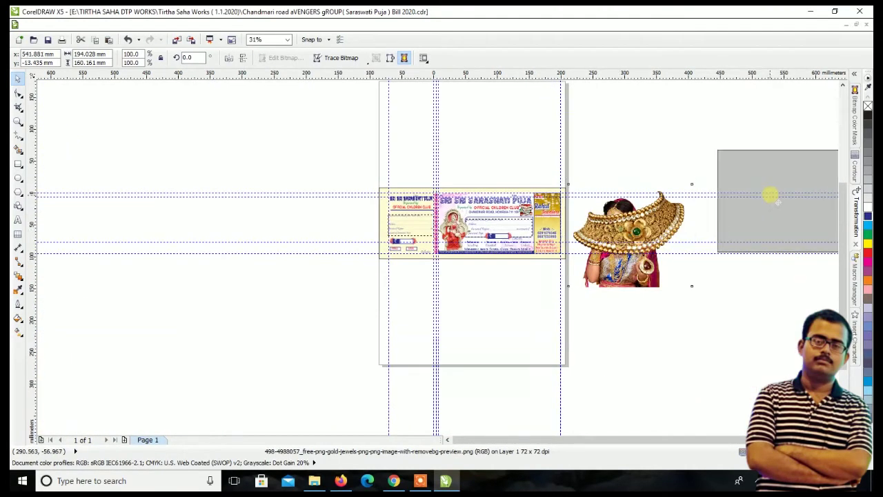
left_click_drag(645, 238, 602, 208)
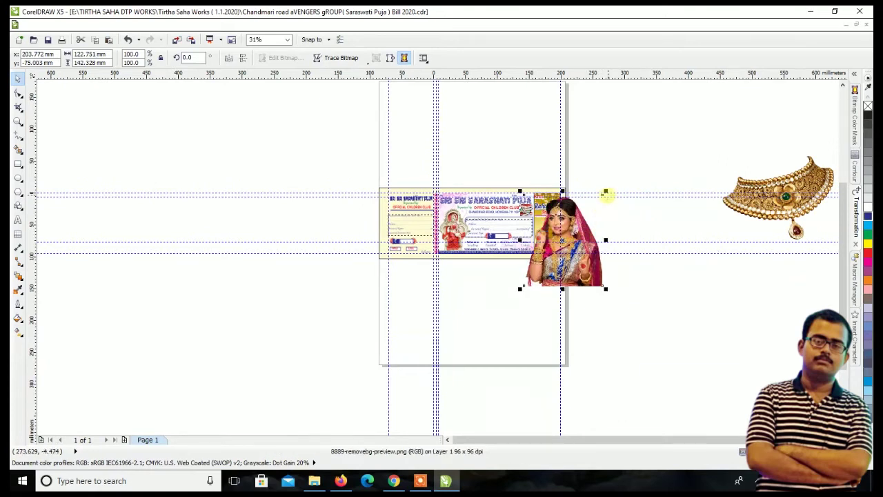
left_click_drag(605, 192, 570, 231)
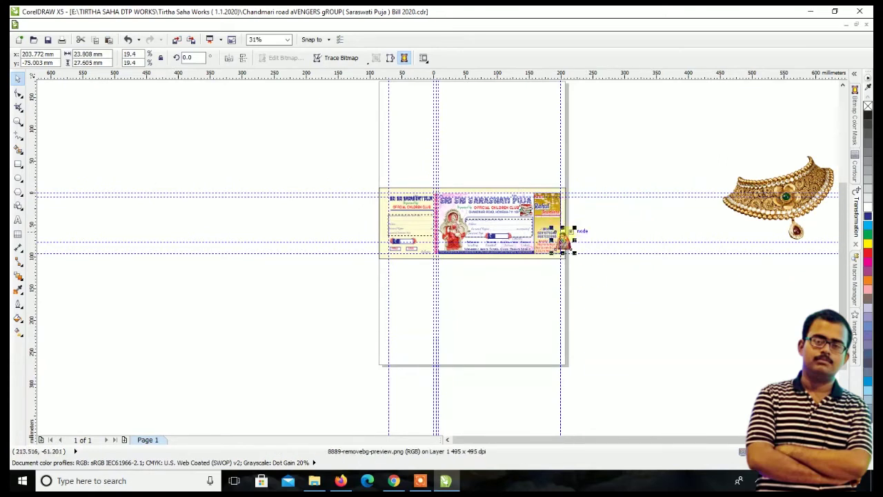
- Resize and position the bride photo beside Rahul Jewellers within the ad panel
scroll(553, 200, "up", 3)
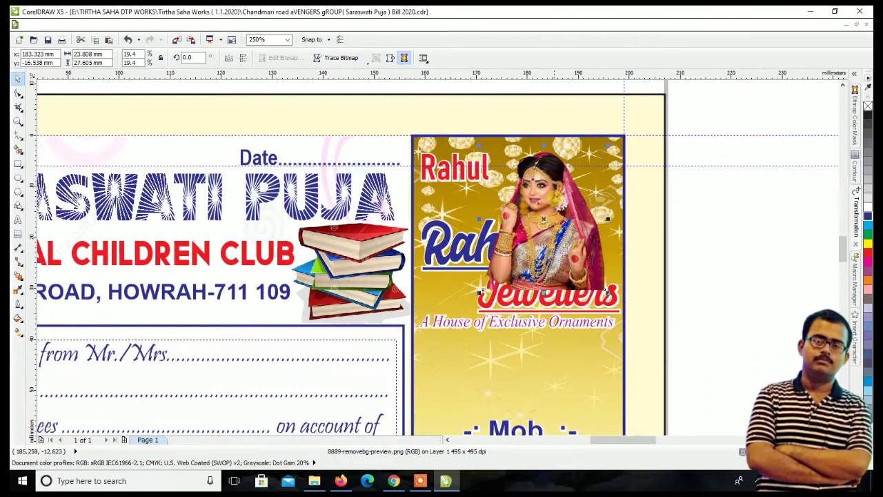
scroll(561, 181, "up", 1)
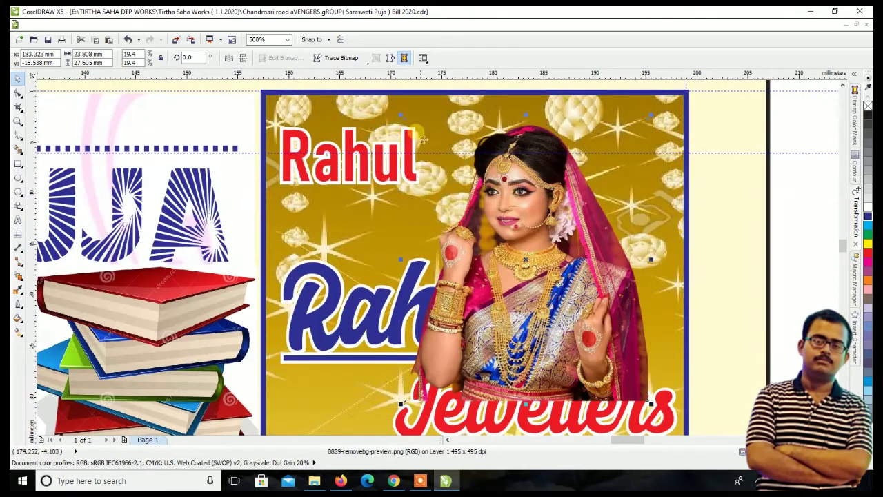
left_click_drag(403, 117, 526, 181)
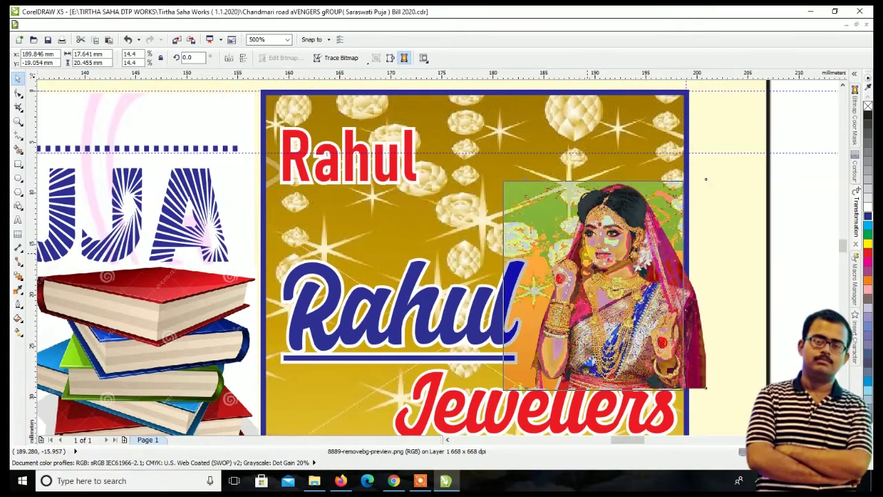
left_click_drag(607, 390, 584, 391)
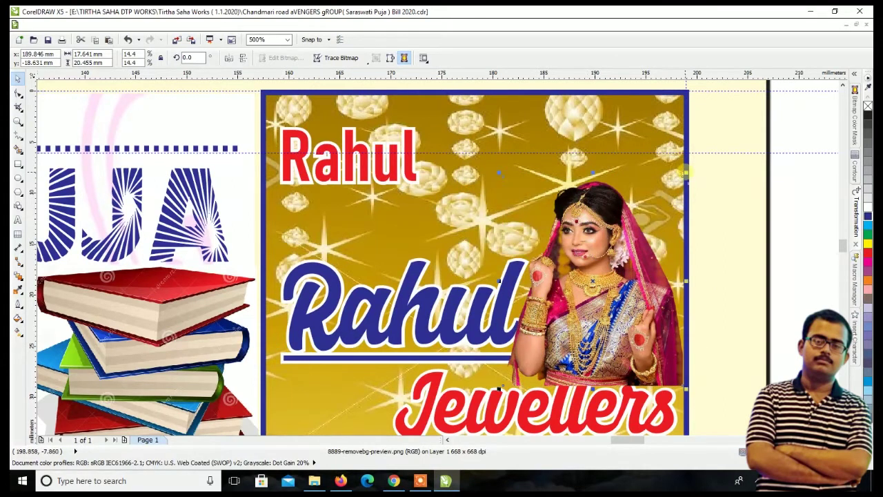
left_click_drag(685, 173, 683, 184)
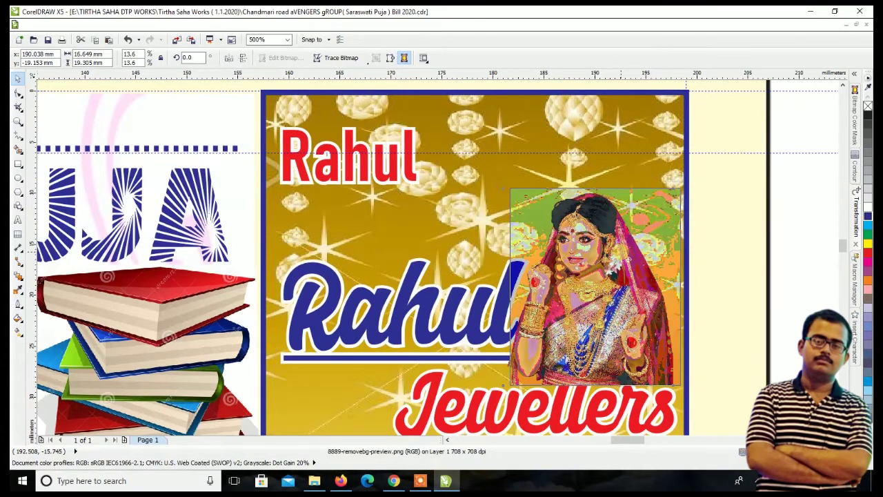
- Add a linear transparency fading the bride photo's lower part into the gold background
left_click(19, 278)
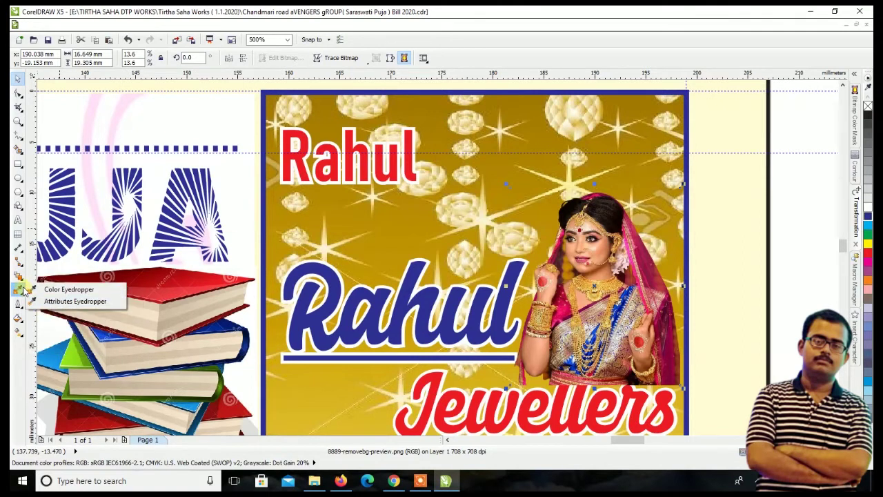
left_click(22, 284)
left_click(56, 346)
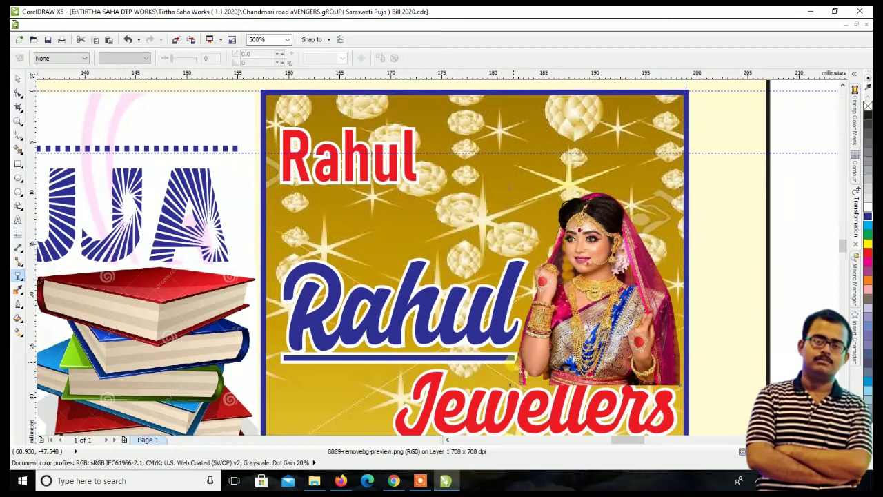
left_click_drag(587, 358, 587, 394)
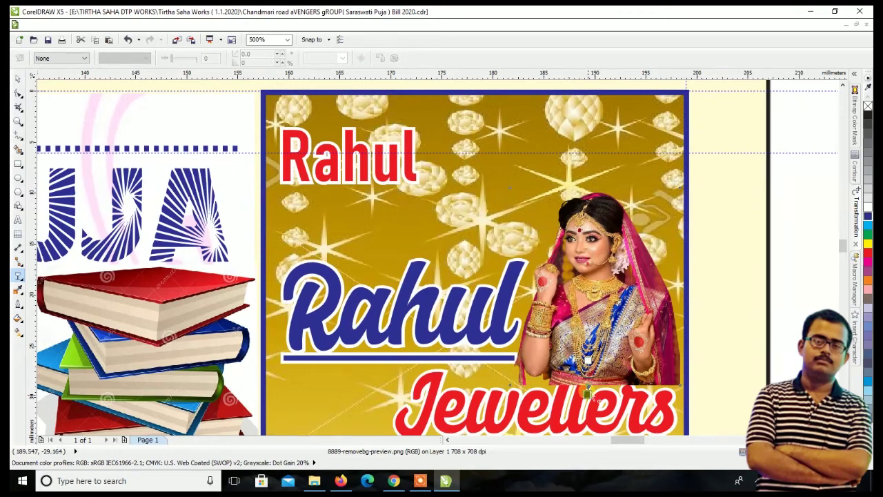
left_click_drag(587, 360, 587, 349)
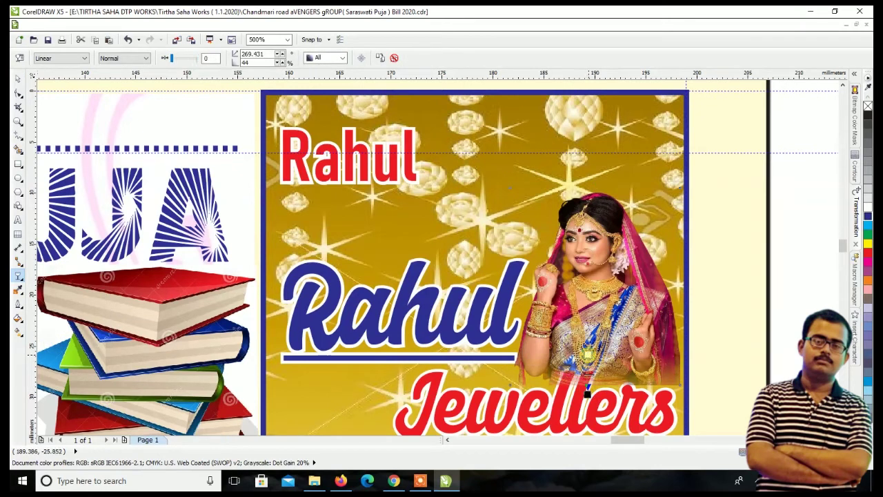
left_click_drag(587, 394, 589, 388)
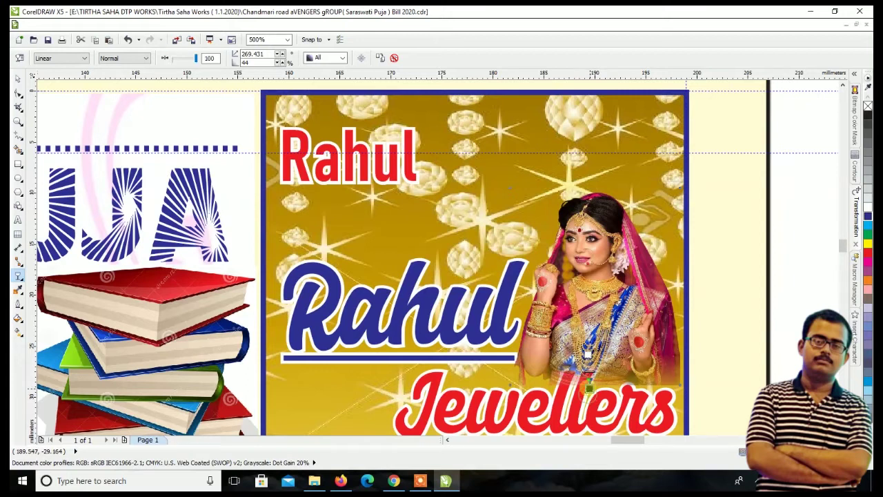
left_click(20, 91)
scroll(570, 262, "down", 1)
scroll(570, 263, "down", 1)
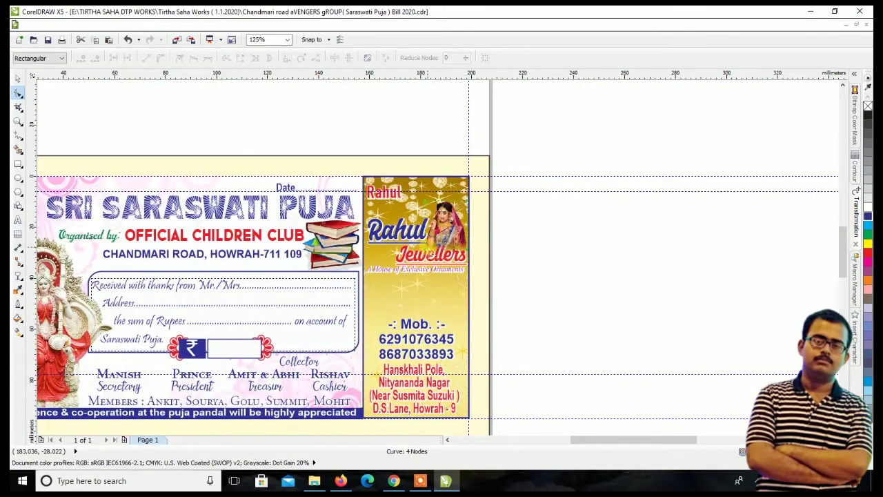
- Reposition the A House of Exclusive Ornaments tagline slightly lower in the jeweller panel
scroll(422, 247, "up", 1)
left_click(18, 79)
left_click(414, 255)
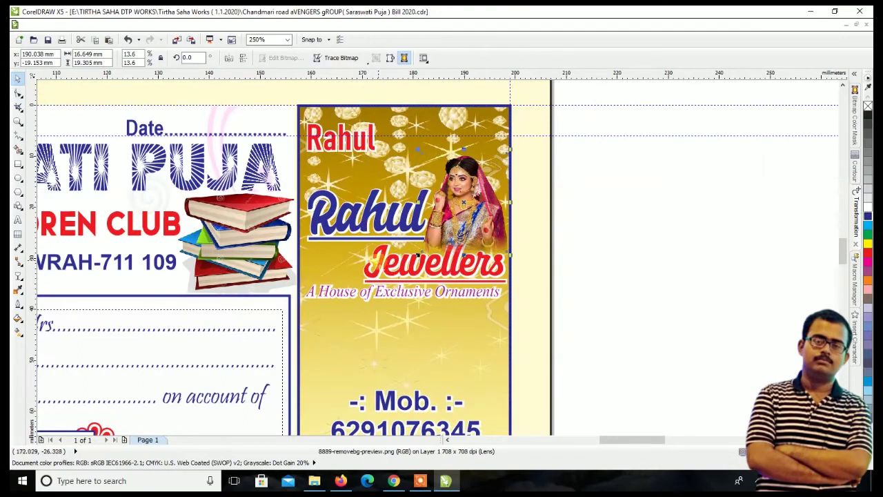
scroll(399, 268, "up", 1)
left_click(407, 317)
left_click_drag(406, 317, 401, 339)
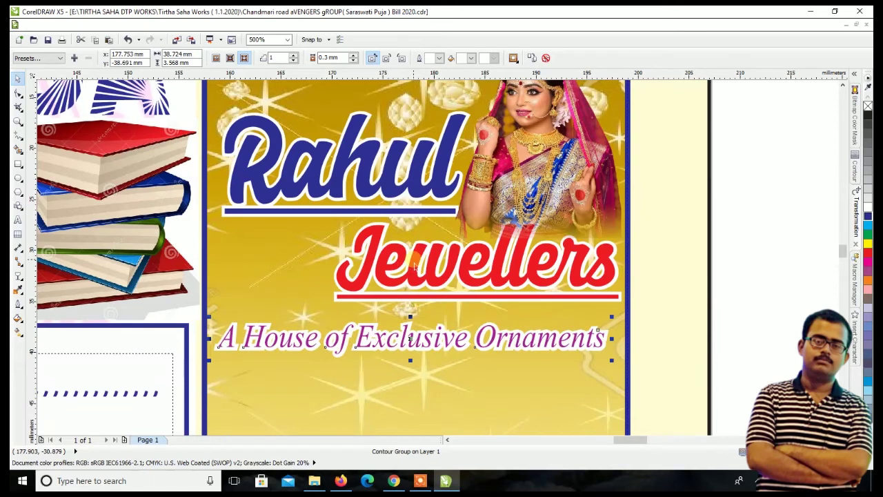
left_click(414, 266)
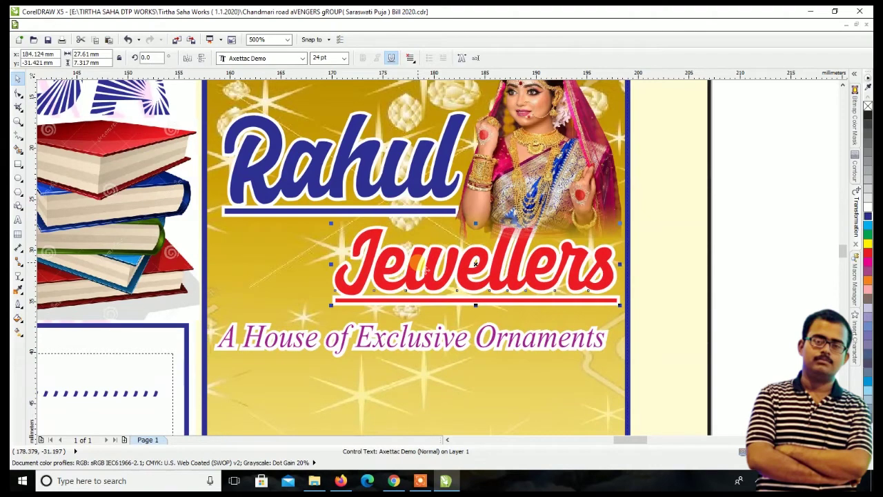
left_click(419, 264)
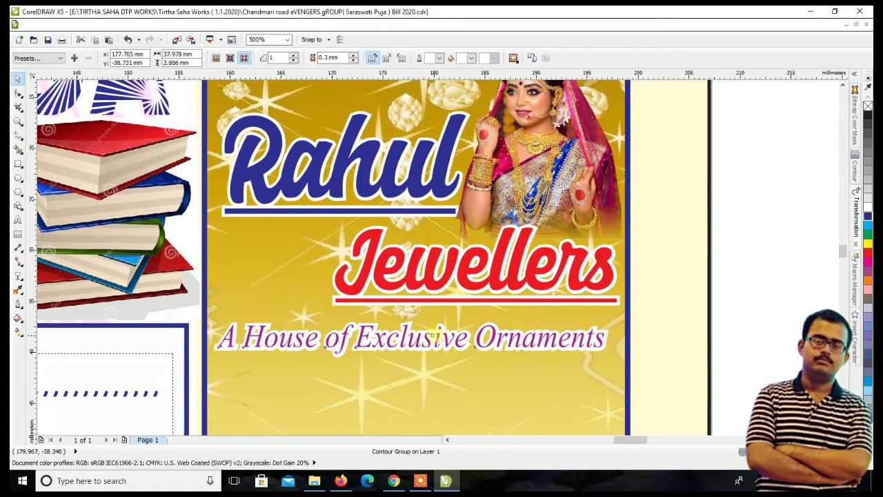
left_click_drag(441, 323, 444, 318)
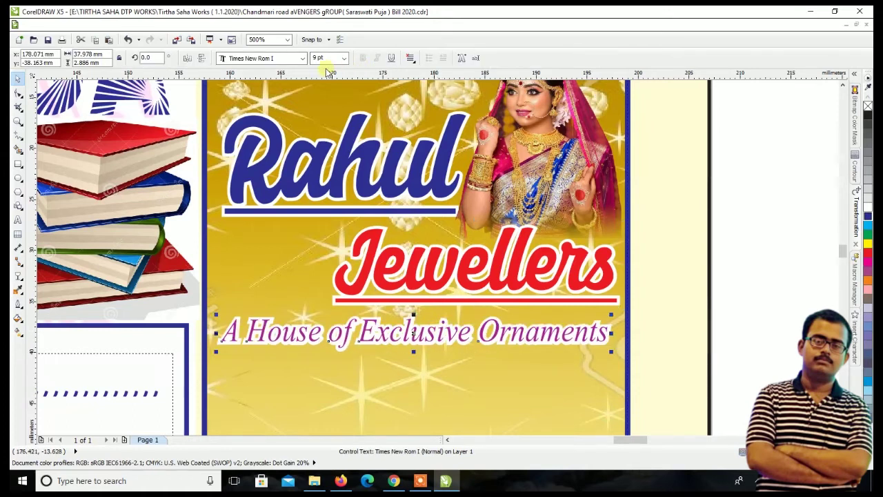
- Set the tagline font to Times Roman Cn bold italic
left_click(304, 58)
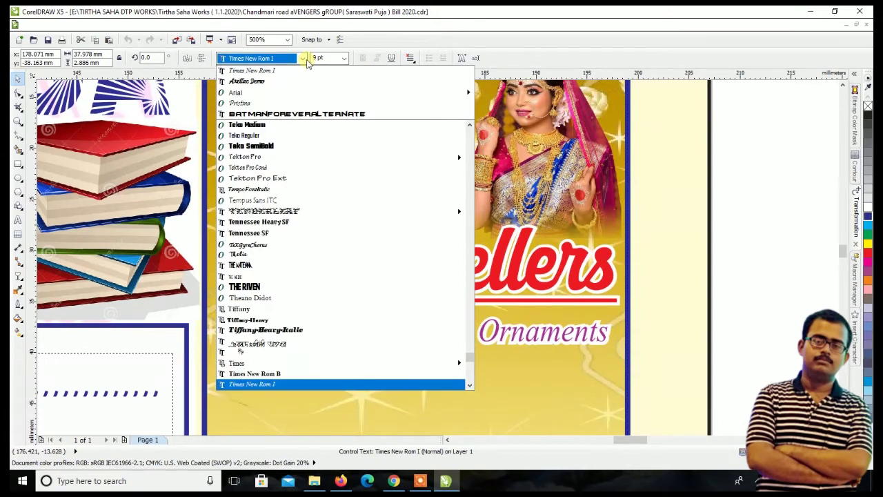
key("Up")
key("Return")
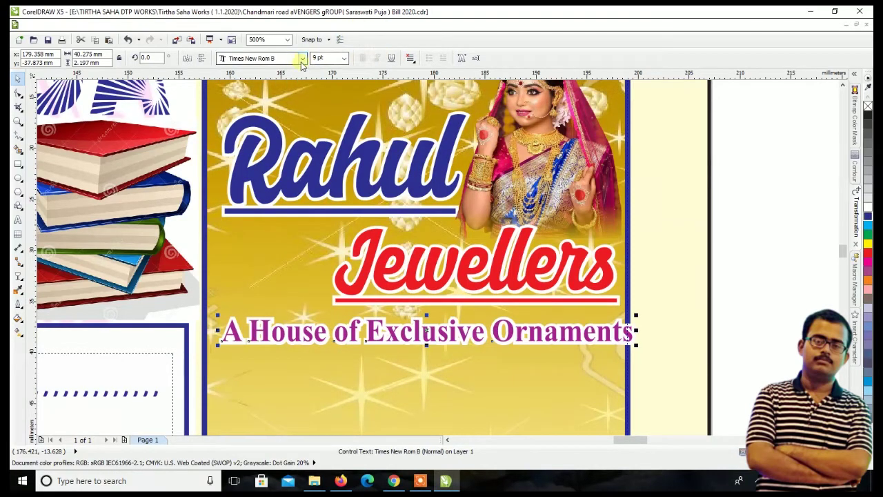
left_click(303, 59)
key("Down")
key("Down")
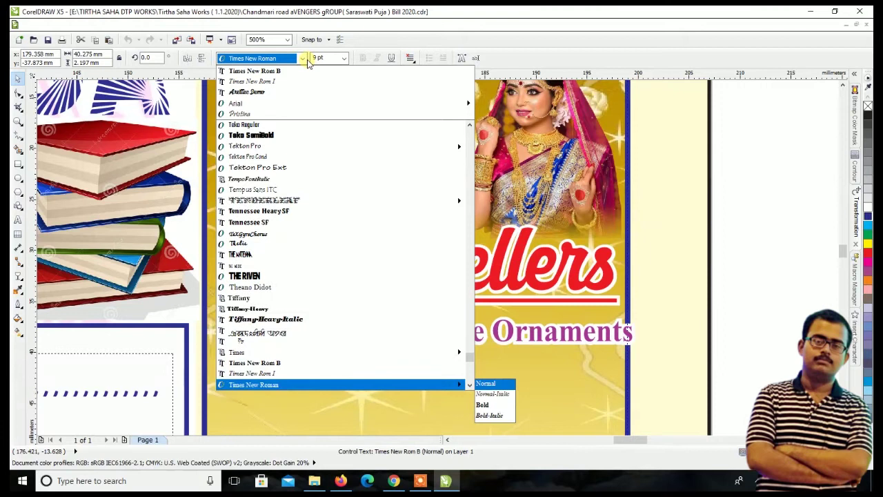
key("Down")
key("Return")
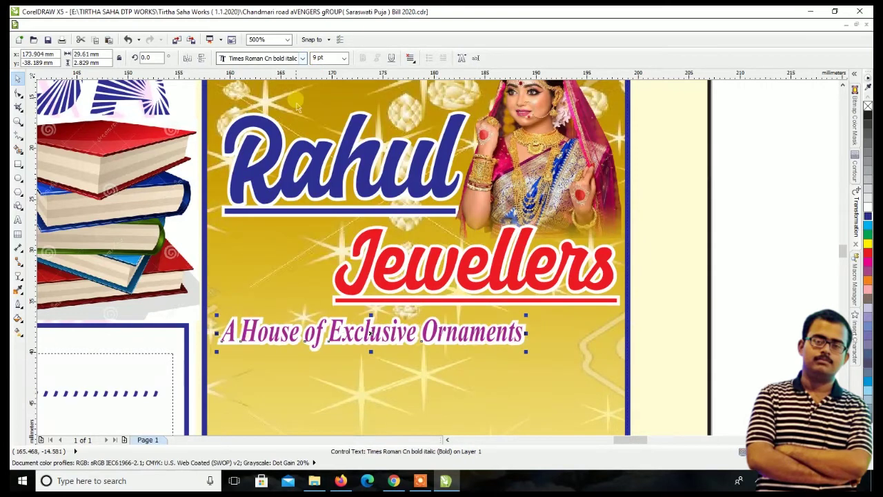
- Scale the tagline up to 11.667 pt and drag the gold necklace image onto the bill
left_click_drag(525, 352, 607, 360)
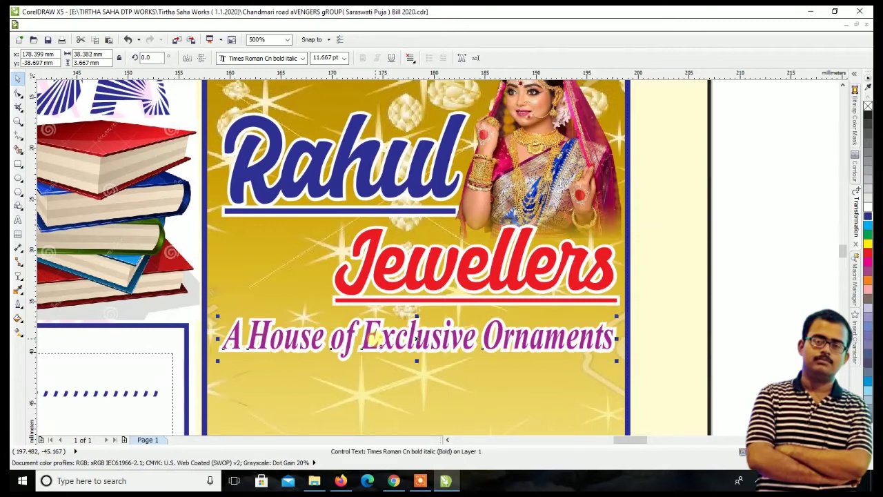
scroll(387, 320, "down", 5)
left_click_drag(741, 303, 342, 300)
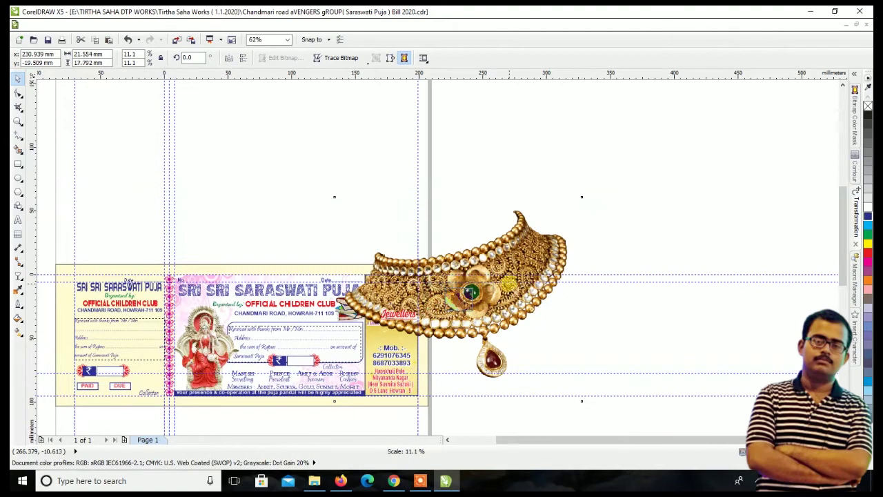
- Shrink the gold necklace and fit it below the tagline in the Rahul Jewellers panel
left_click_drag(585, 194, 472, 286)
scroll(443, 312, "up", 2)
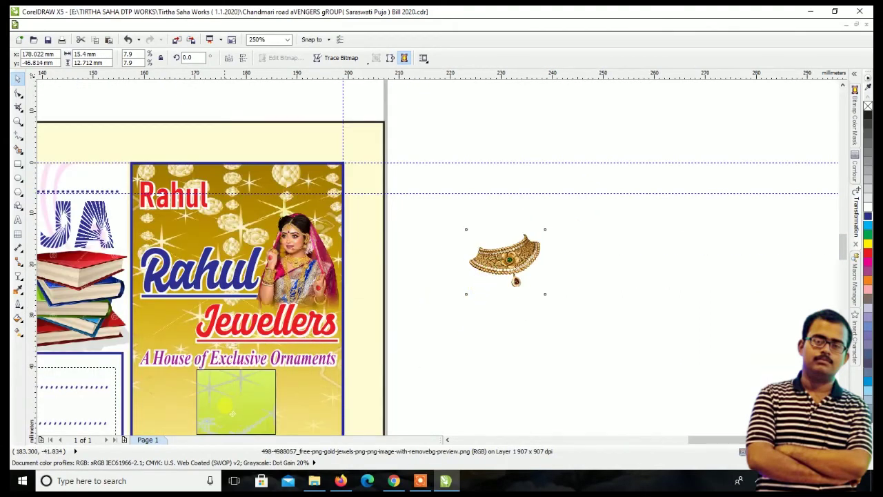
left_click_drag(505, 261, 249, 372)
scroll(250, 372, "down", 2)
scroll(240, 365, "up", 2)
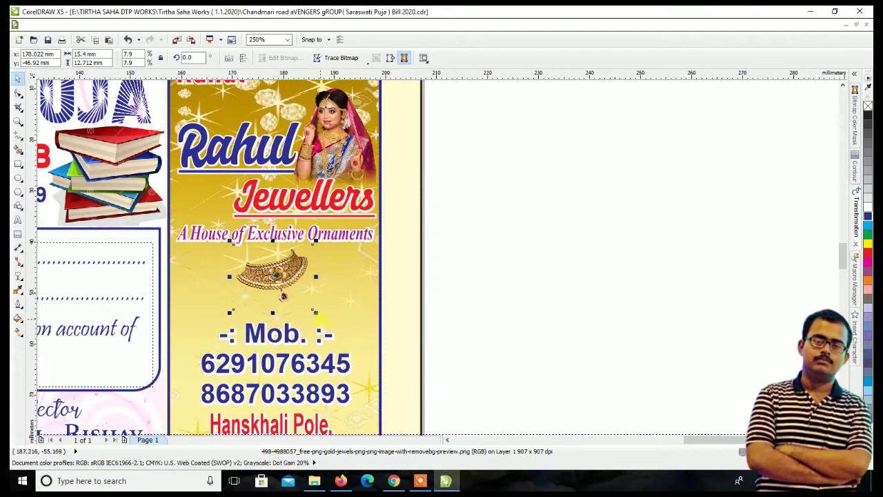
left_click_drag(316, 312, 339, 332)
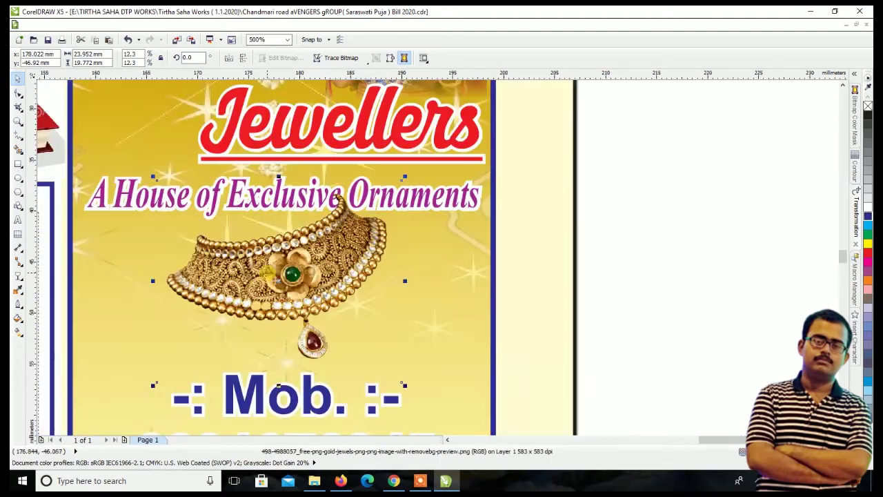
scroll(269, 274, "up", 1)
left_click_drag(280, 279, 278, 295)
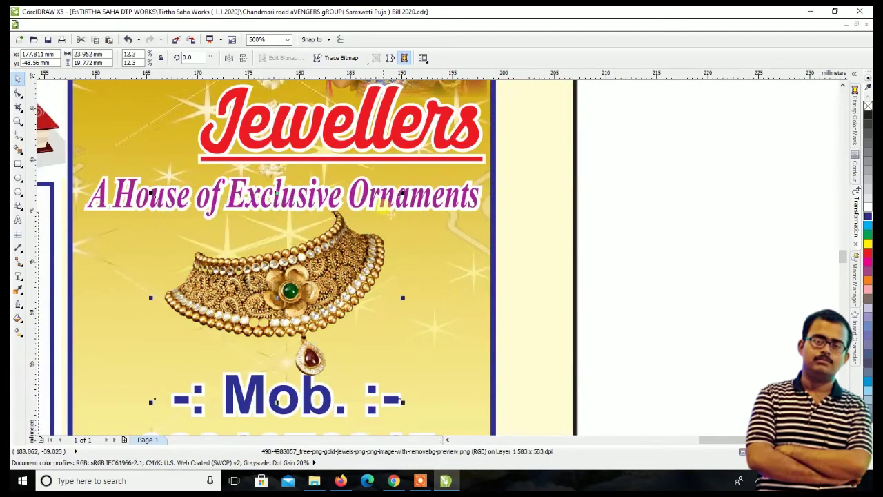
left_click_drag(403, 193, 409, 190)
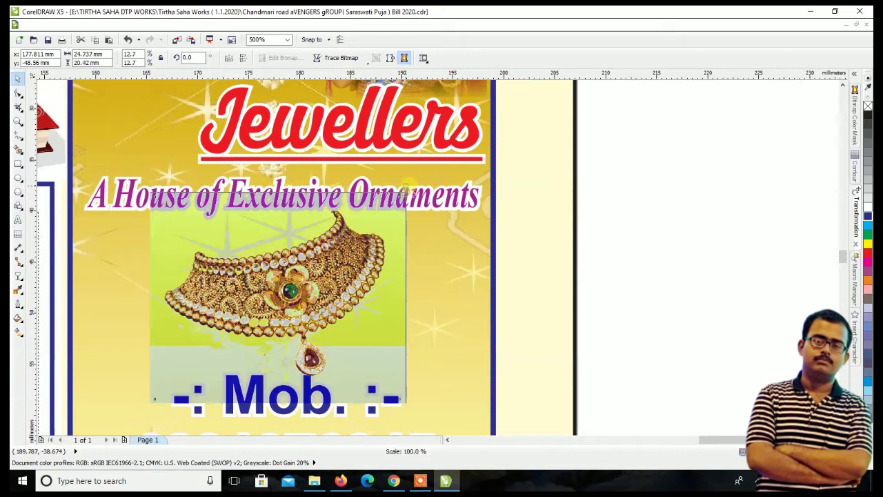
- Squeeze the address text down from the top and move the Mob. number block lower
scroll(336, 309, "down", 1)
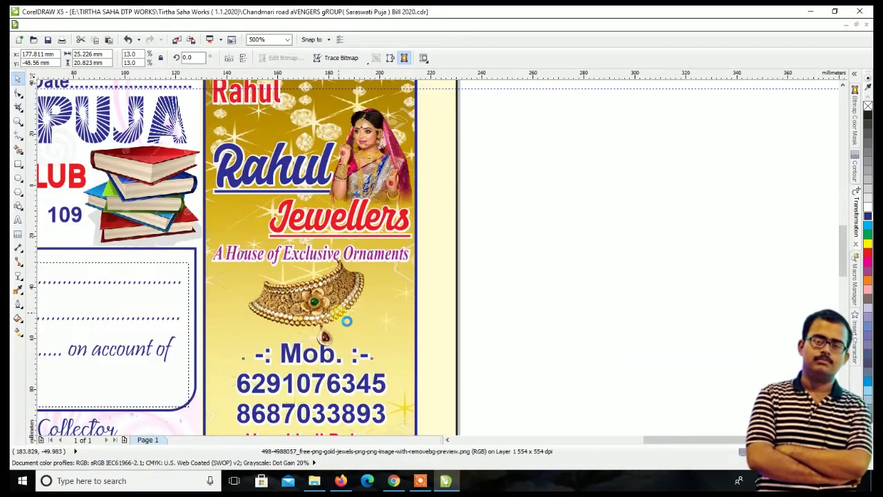
scroll(336, 309, "down", 1)
scroll(336, 422, "up", 1)
left_click(331, 390)
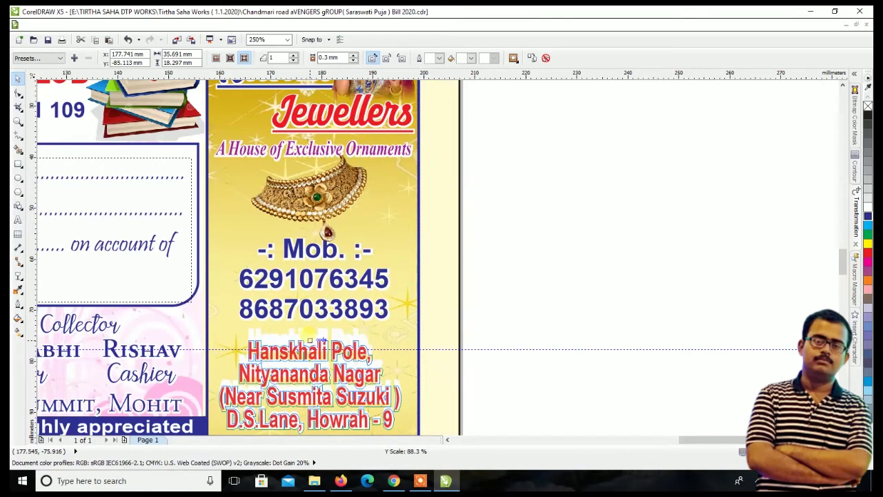
left_click_drag(309, 322, 309, 336)
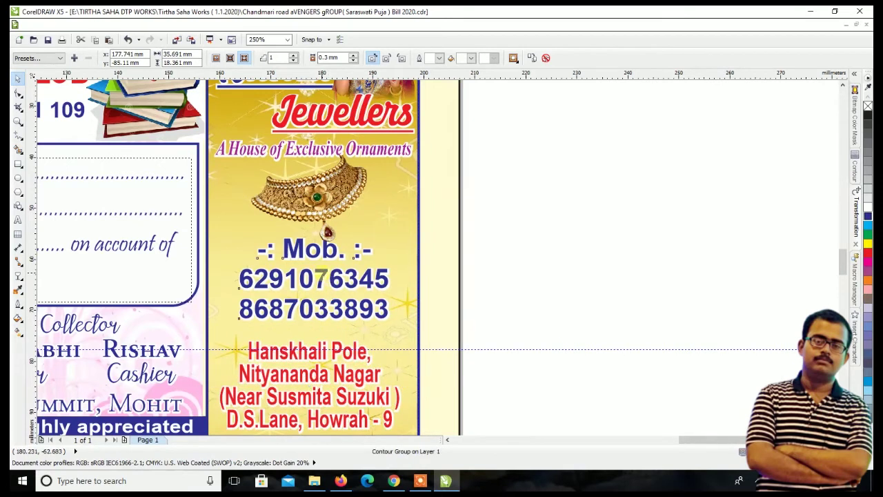
left_click_drag(320, 277, 321, 293)
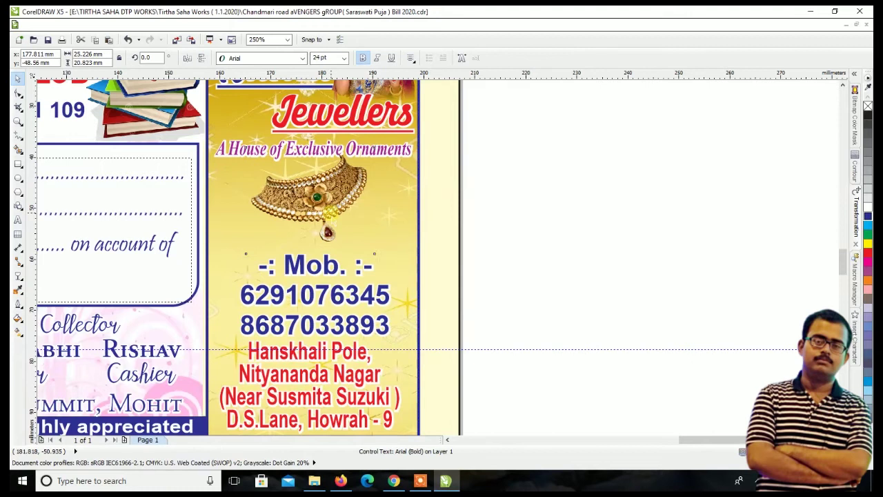
- Enlarge the necklace slightly to fill the space below the tagline
left_click(331, 210)
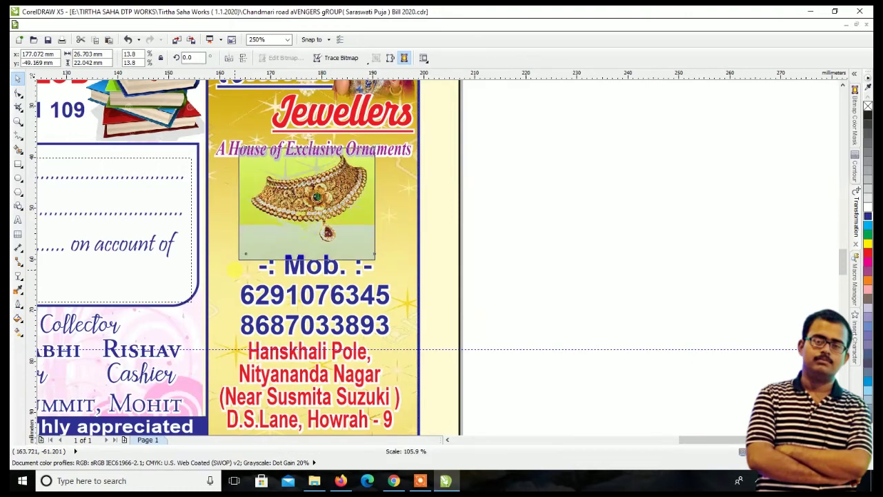
left_click_drag(242, 258, 232, 265)
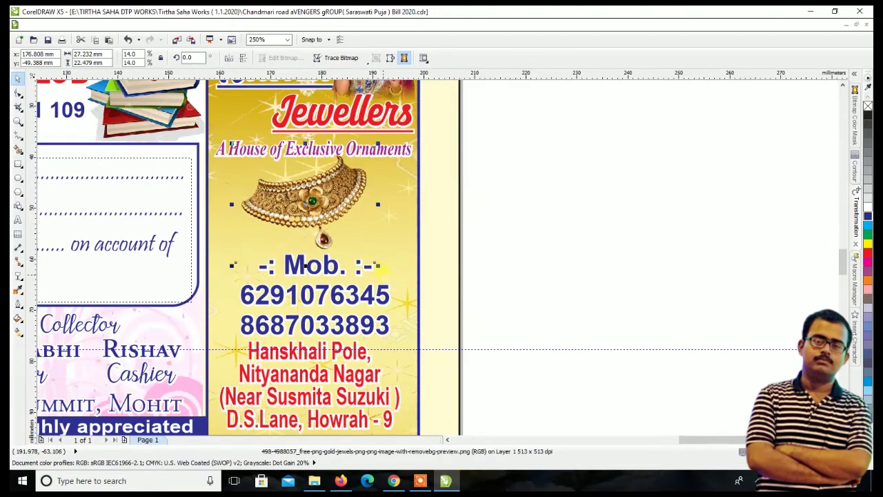
left_click_drag(378, 265, 385, 270)
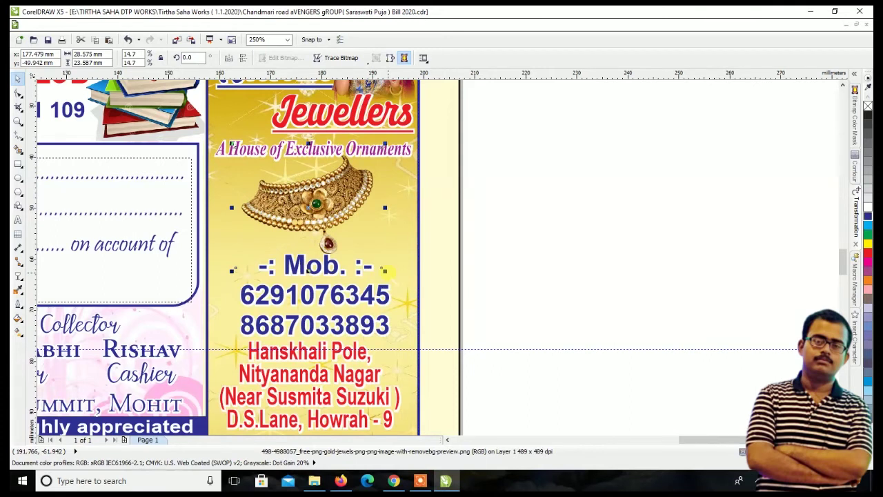
scroll(568, 260, "down", 2)
left_click(569, 260)
scroll(569, 260, "down", 1)
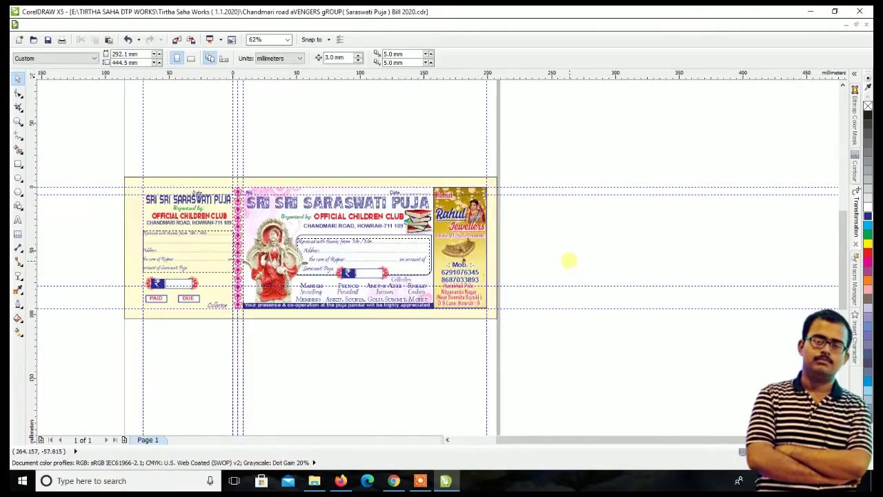
scroll(267, 252, "up", 1)
scroll(91, 199, "down", 1)
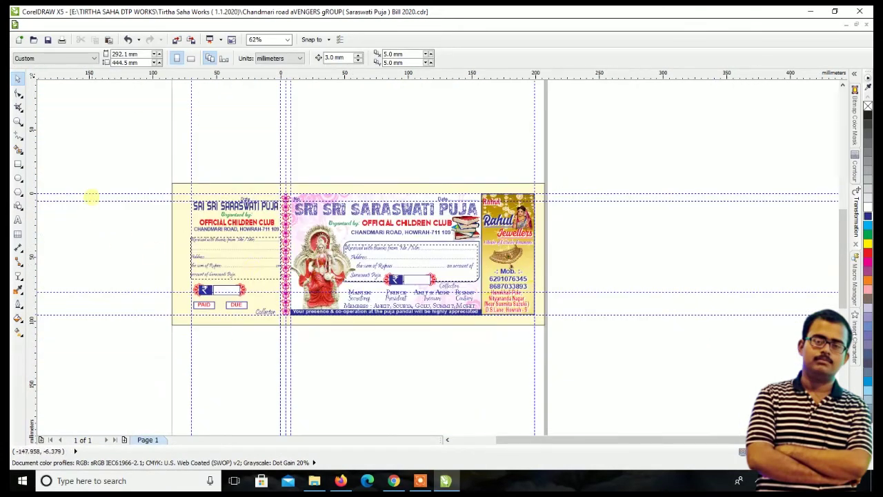
left_click(17, 121)
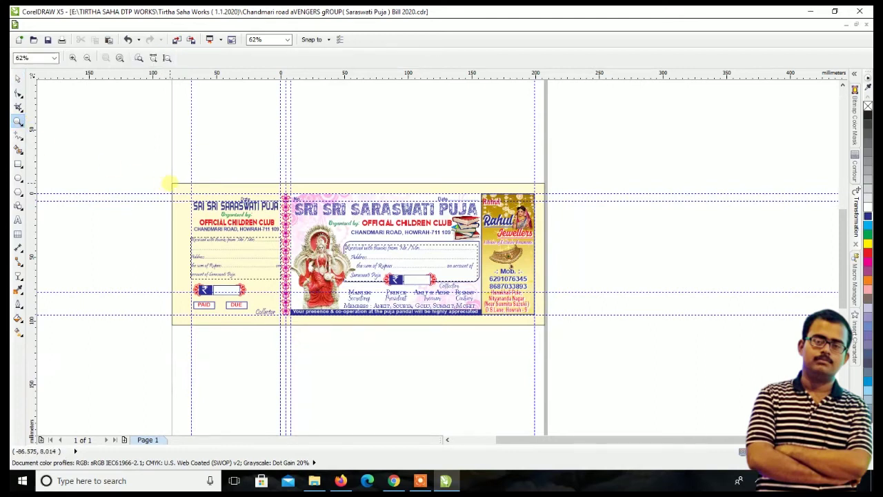
left_click_drag(173, 184, 544, 324)
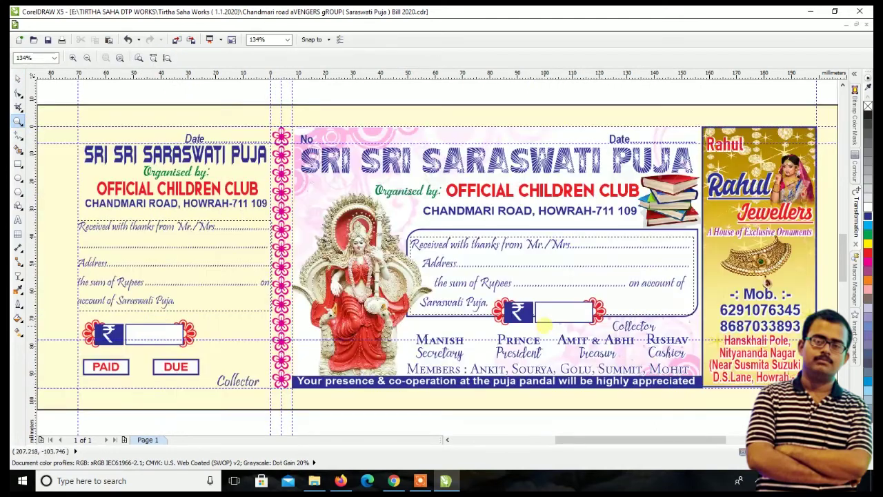
left_click(18, 78)
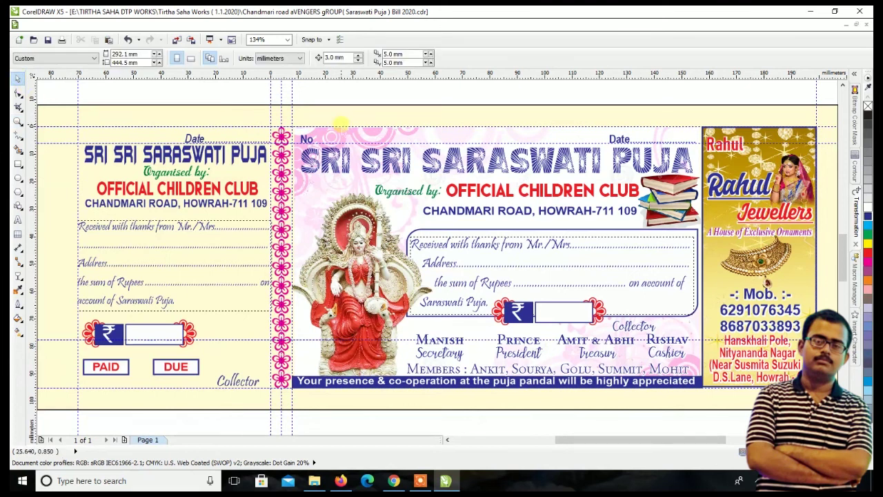